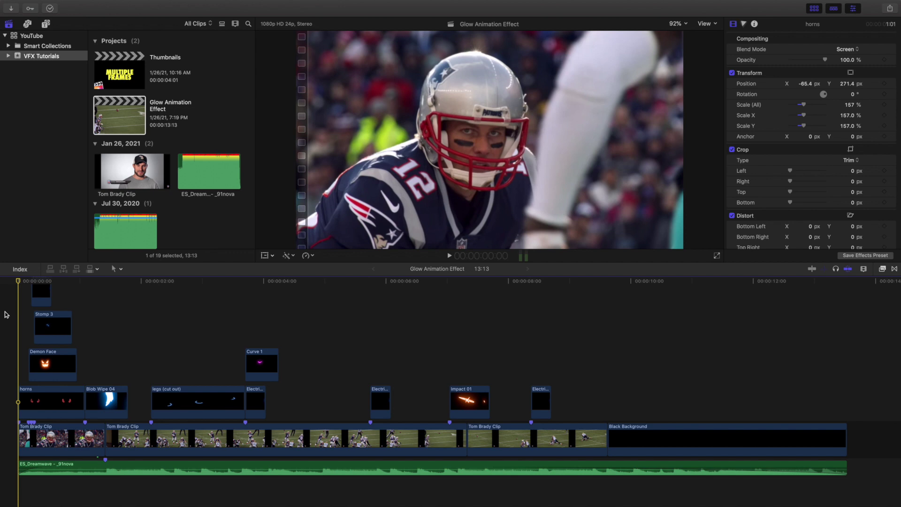
- Play the Glow Animation Effect project to preview the finished edit, and return the playhead to the beginning
key("space")
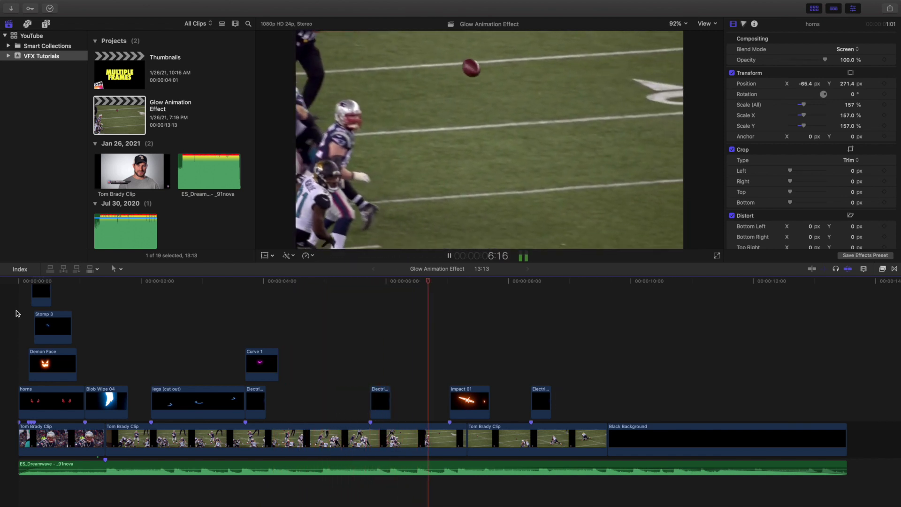
key("space")
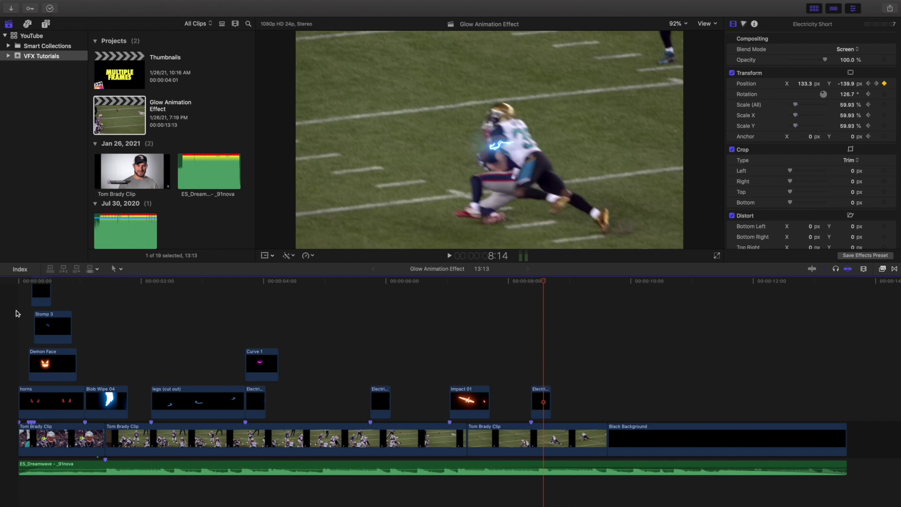
key("Home")
- Open the media import window and examine the clips in the Glow Animations folder of Glow Animation Effect
mouse_move(68, 2)
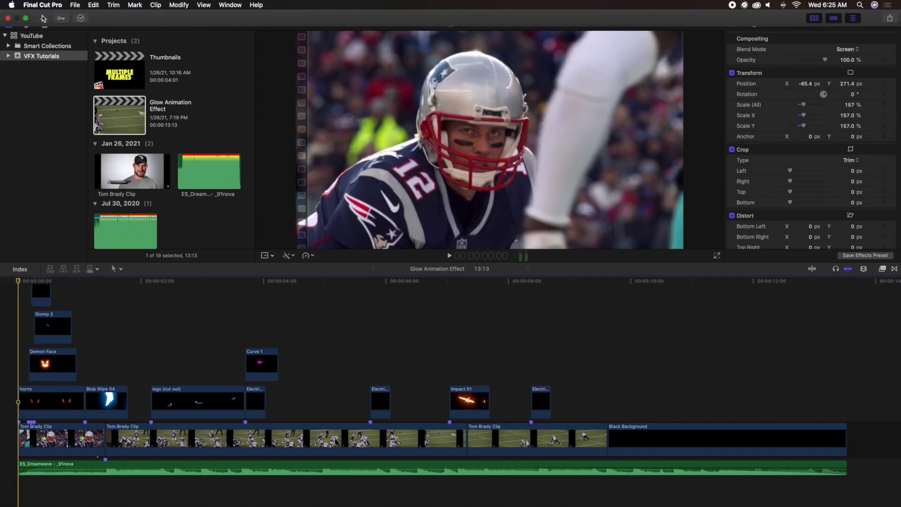
left_click(43, 18)
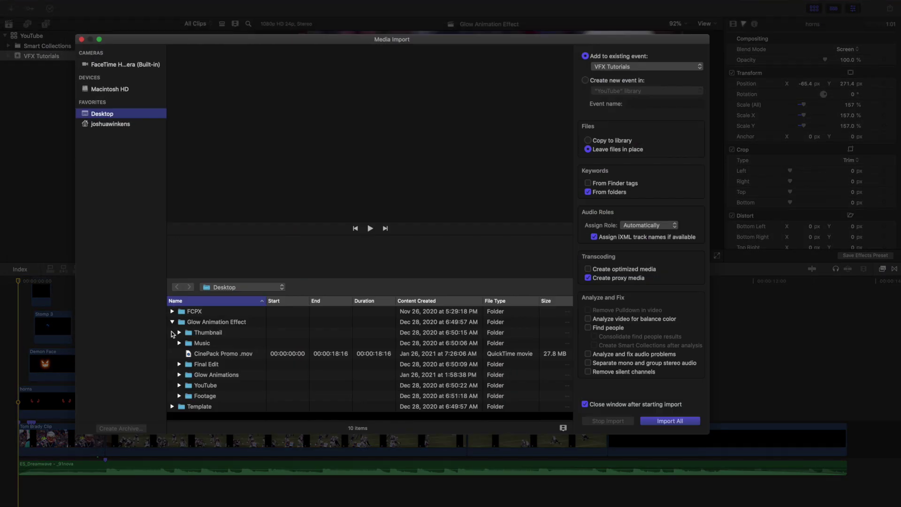
left_click(179, 375)
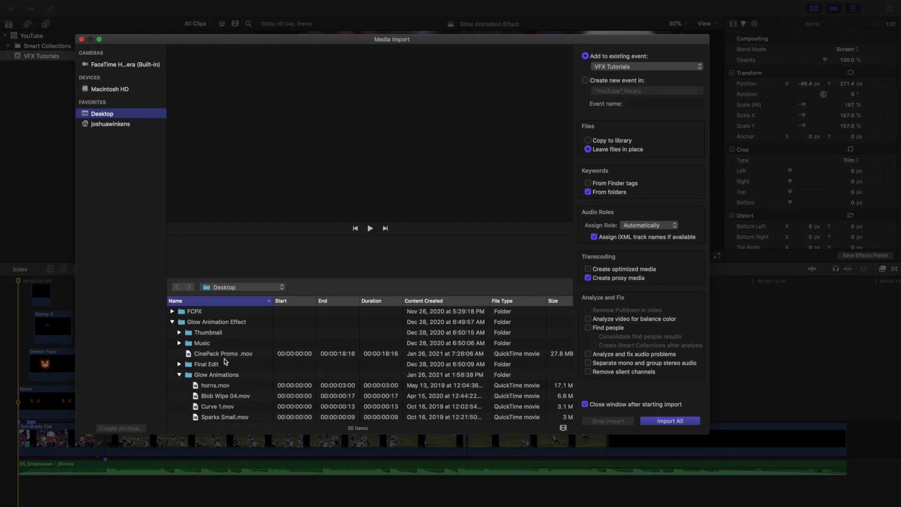
scroll(233, 360, "down", 3)
scroll(232, 359, "down", 2)
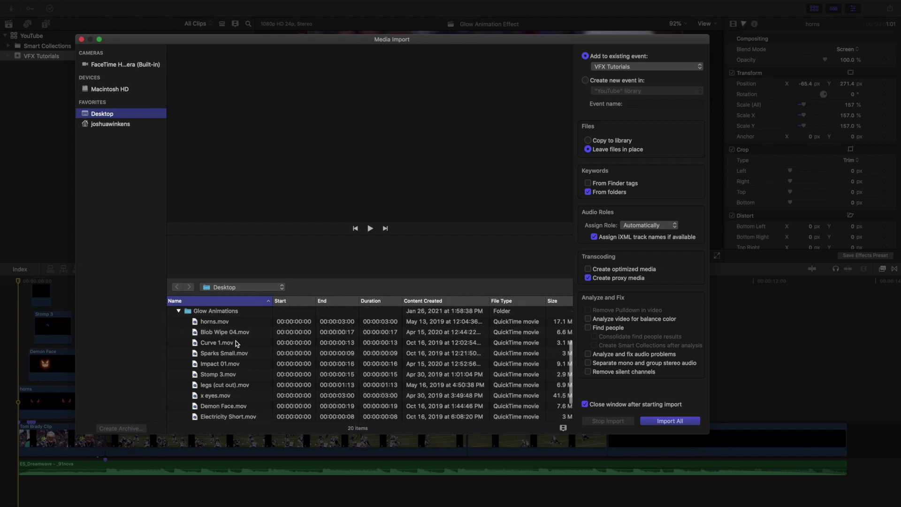
scroll(213, 355, "down", 3)
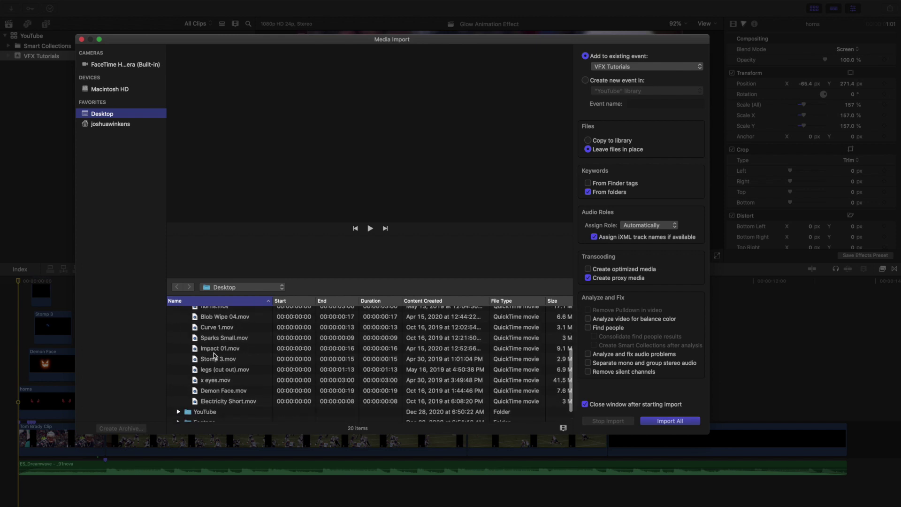
scroll(213, 355, "up", 3)
scroll(214, 355, "up", 2)
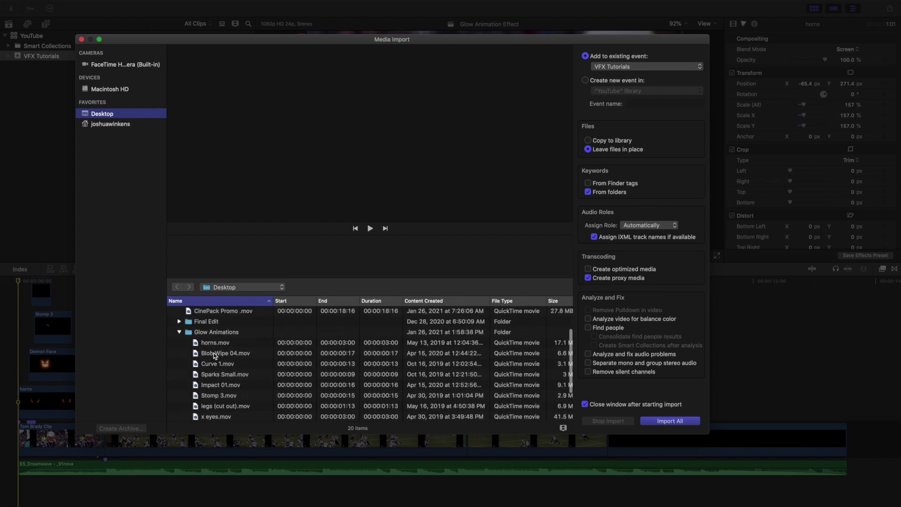
- Preview Curve 1, Sparks Small, legs (cut out) and Demon Face, and close the import window without importing
scroll(214, 356, "down", 2)
left_click(212, 343)
left_click(210, 356)
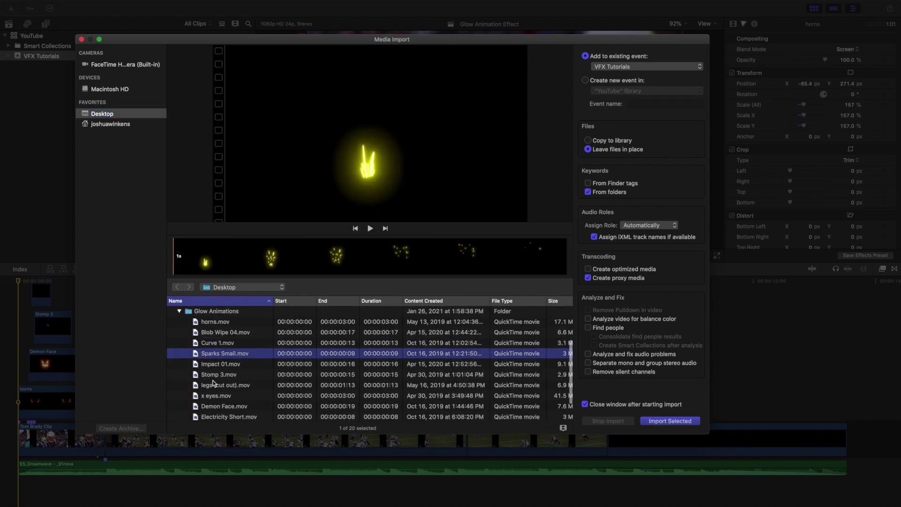
left_click(215, 384)
left_click(223, 406)
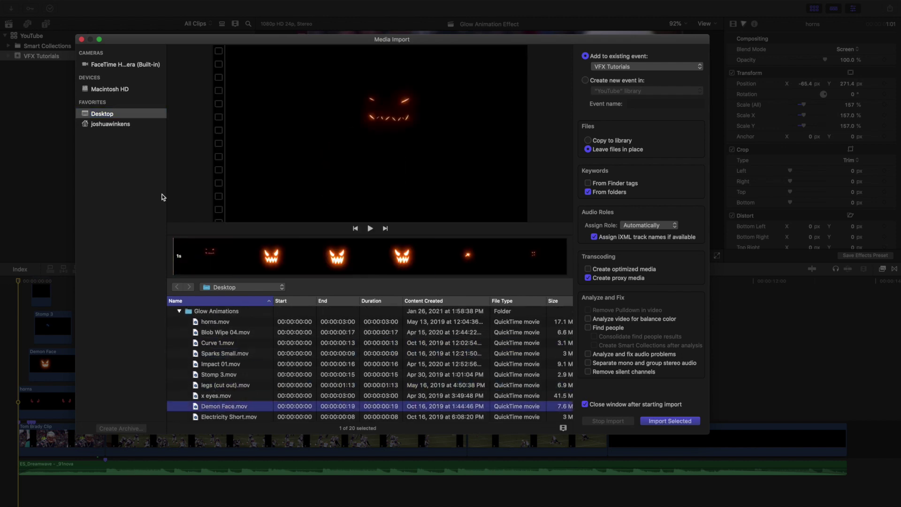
left_click(82, 39)
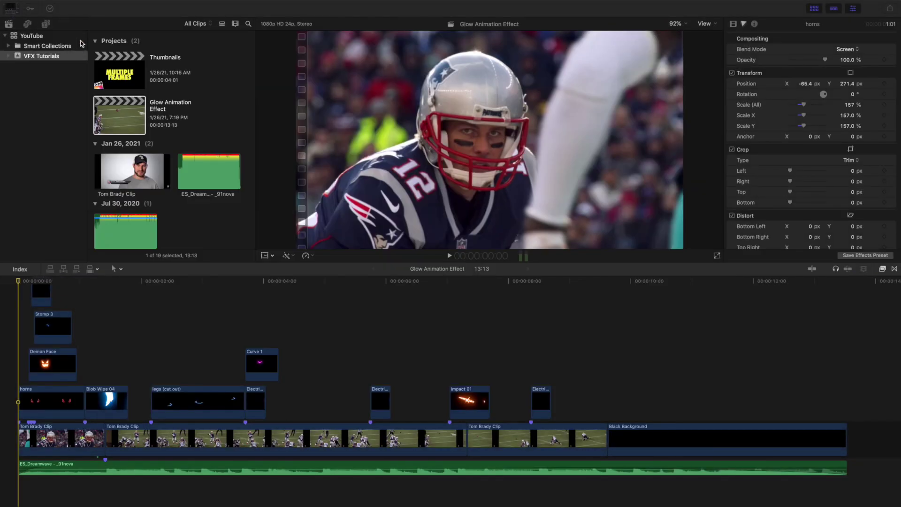
- Preview the Blob Wipe 04 and Impact 01 clips in the VFX Tutorials event
scroll(113, 123, "down", 15)
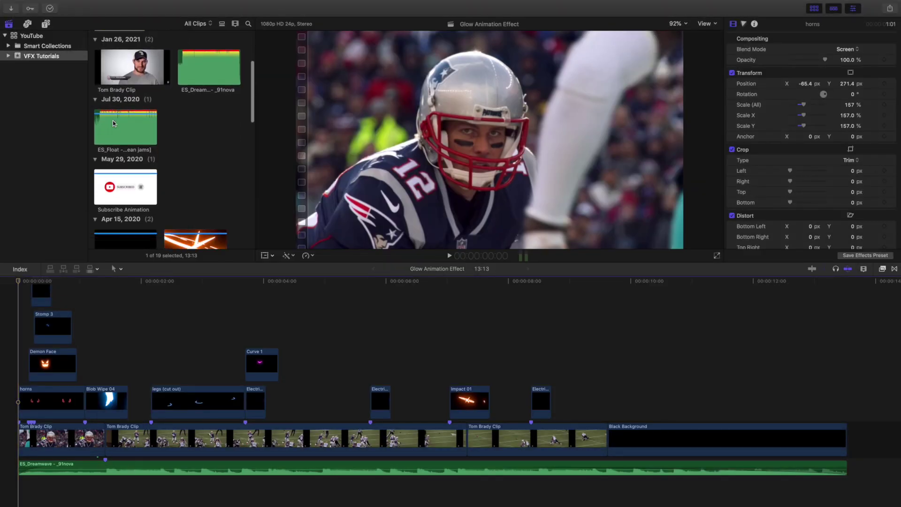
left_click(112, 123)
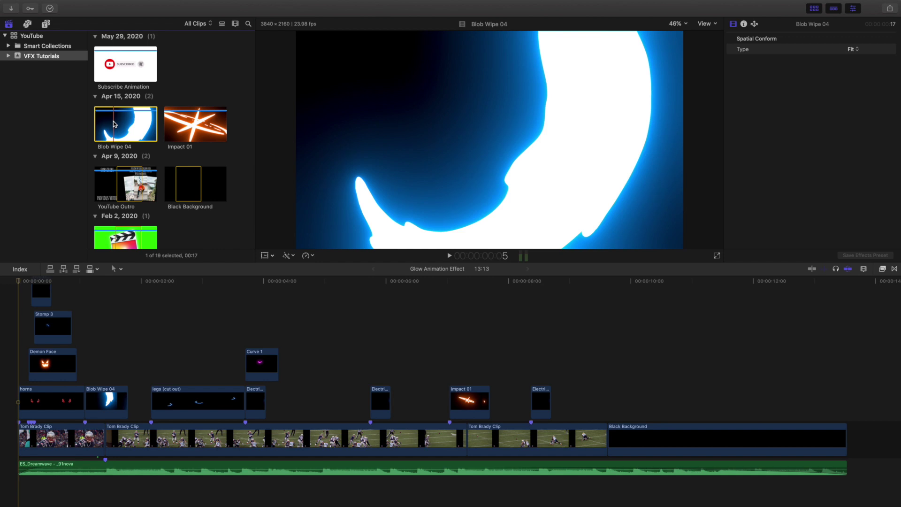
key("space")
left_click(178, 124)
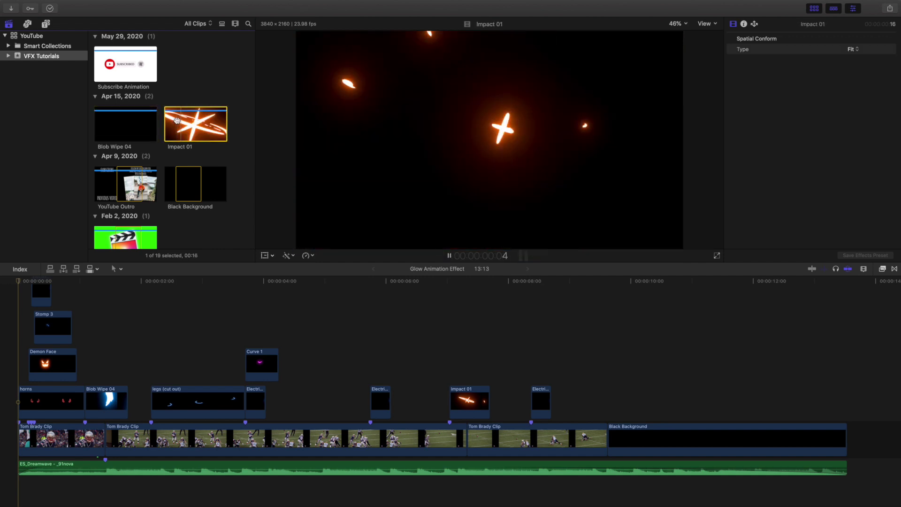
- Preview the Curve 1, Demon Face and Electricity Short clips, and look over the remaining glow animations in the event
scroll(176, 121, "down", 4)
scroll(176, 120, "down", 4)
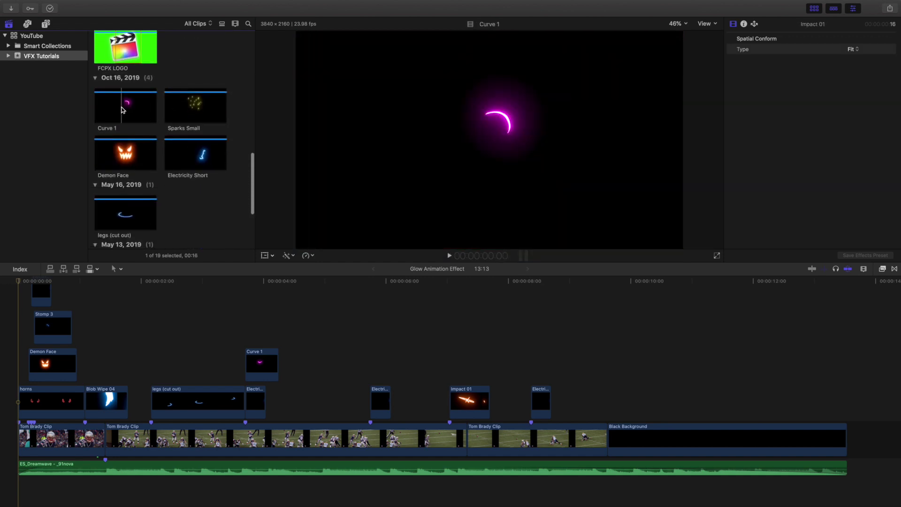
left_click(100, 107)
key("space")
left_click(103, 155)
key("space")
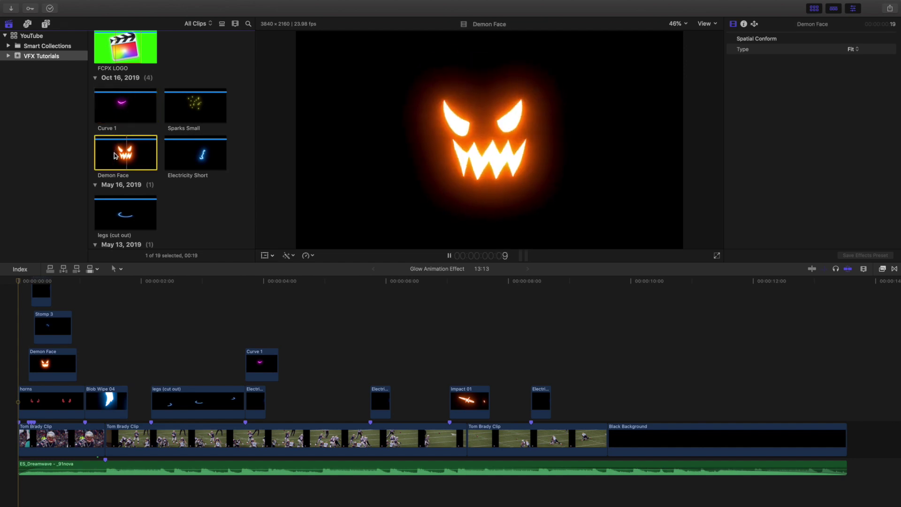
left_click(192, 156)
key("space")
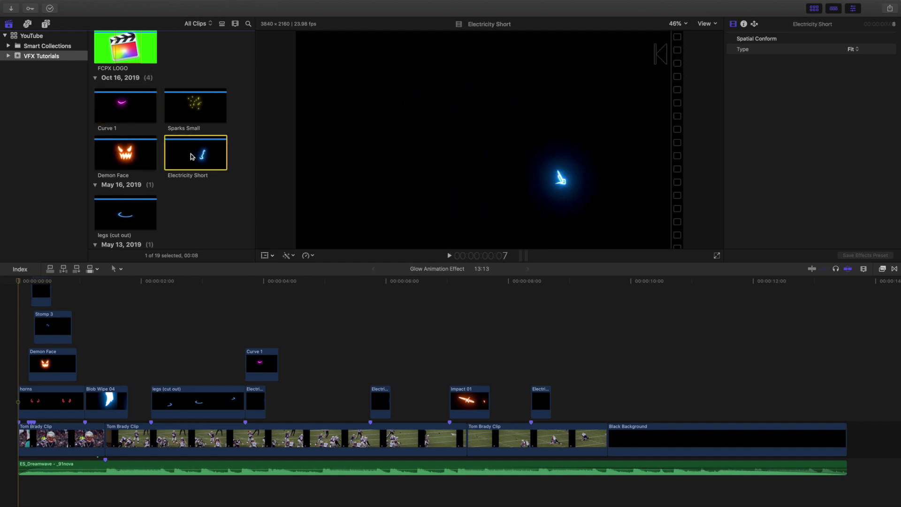
scroll(134, 178, "down", 5)
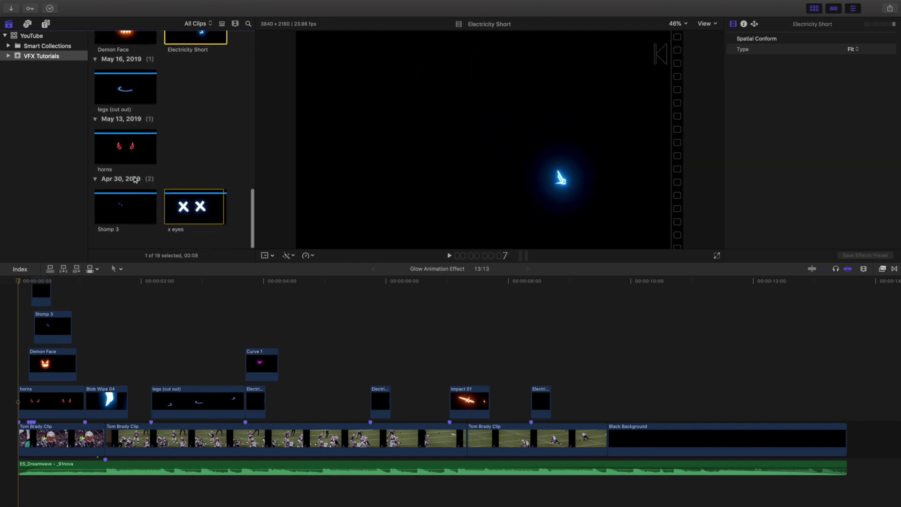
scroll(135, 179, "up", 1)
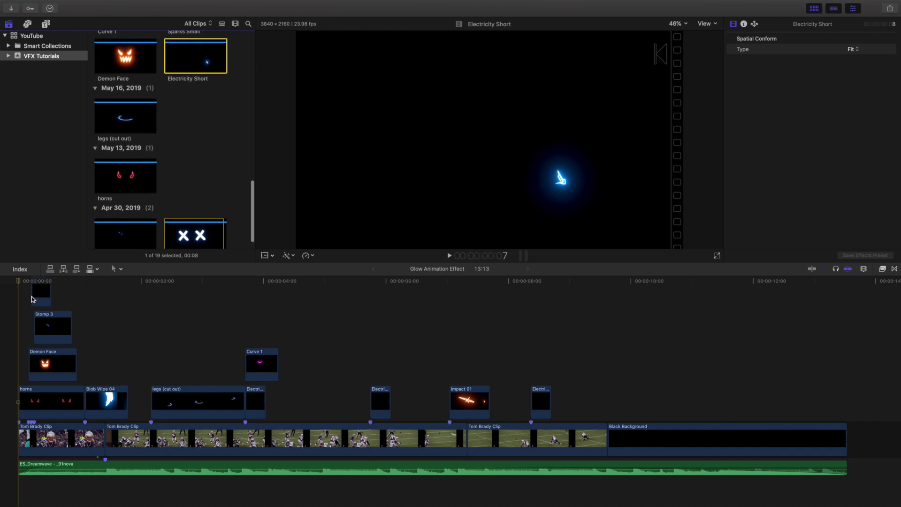
- Return to the start of the timeline and select the Glow Animation Effect project in the event
left_click(10, 332)
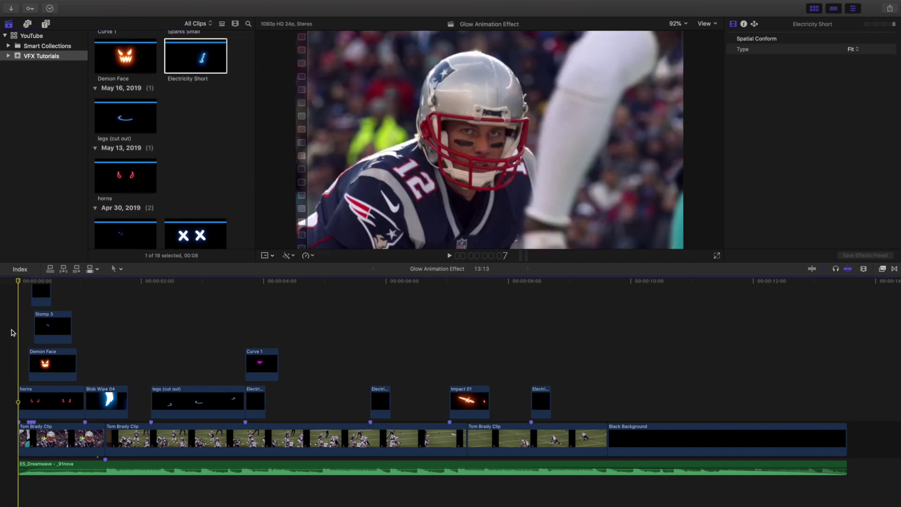
scroll(128, 202, "up", 1)
scroll(129, 200, "up", 15)
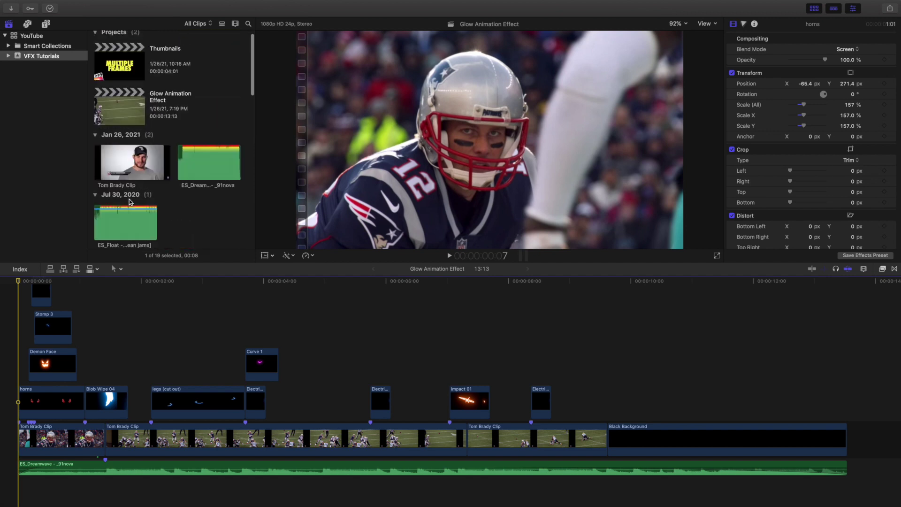
left_click(132, 112)
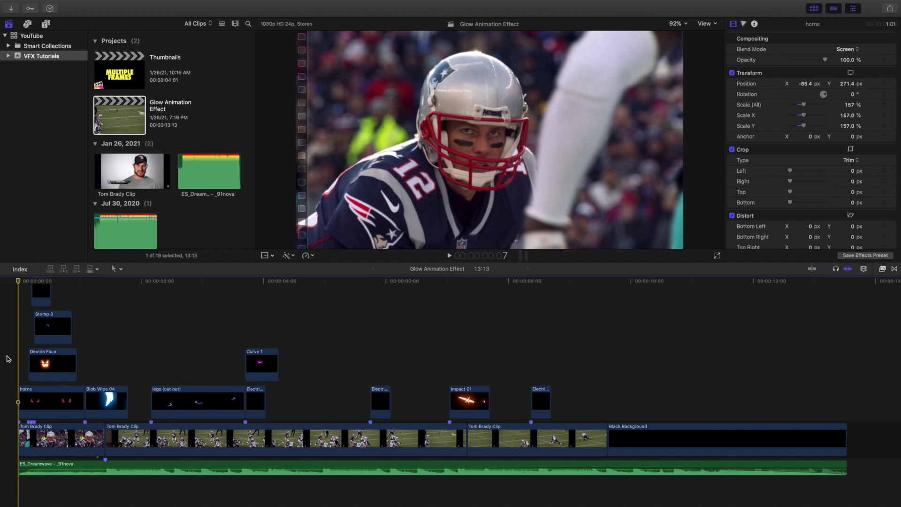
scroll(7, 359, "right", 5)
scroll(6, 358, "left", 5)
- Play the opening shot and examine its horns, Demon Face and electricity animations frame by frame
key("space")
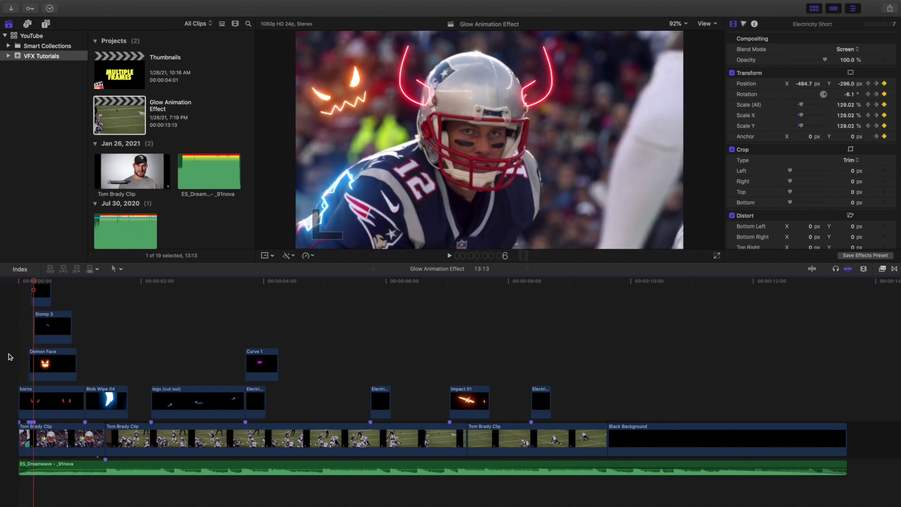
key("Left")
key("Left")
key("Left")
key("Right")
key("Right")
key("Right")
key("Right")
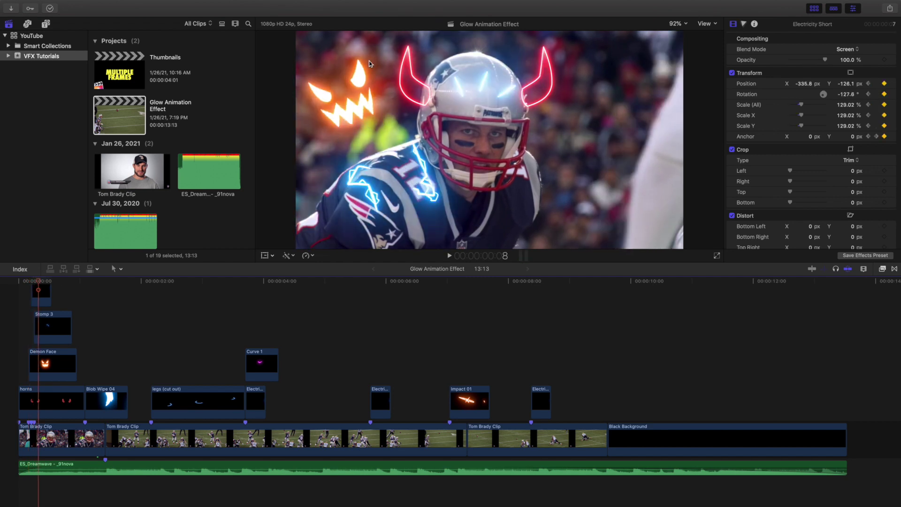
key("Left")
key("Left")
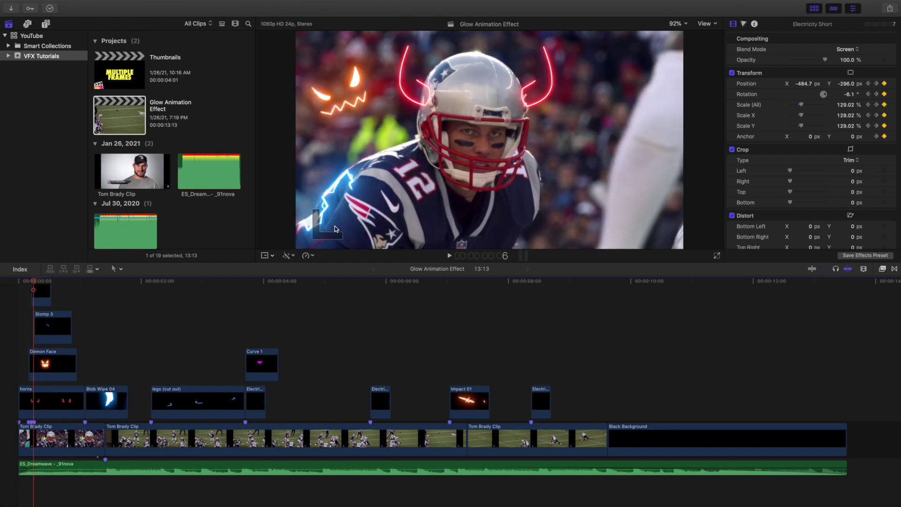
key("Right")
key("Right")
key("Right")
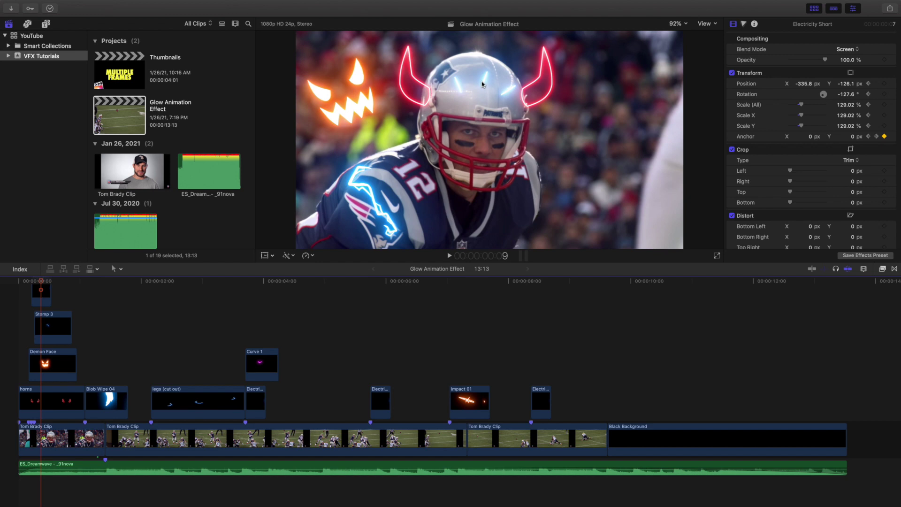
- Step through the rest of the Stomp 3 animation on the helmet and the Demon Face animation up to frame 22
key("Right")
key("Right")
key("Right")
key("Right")
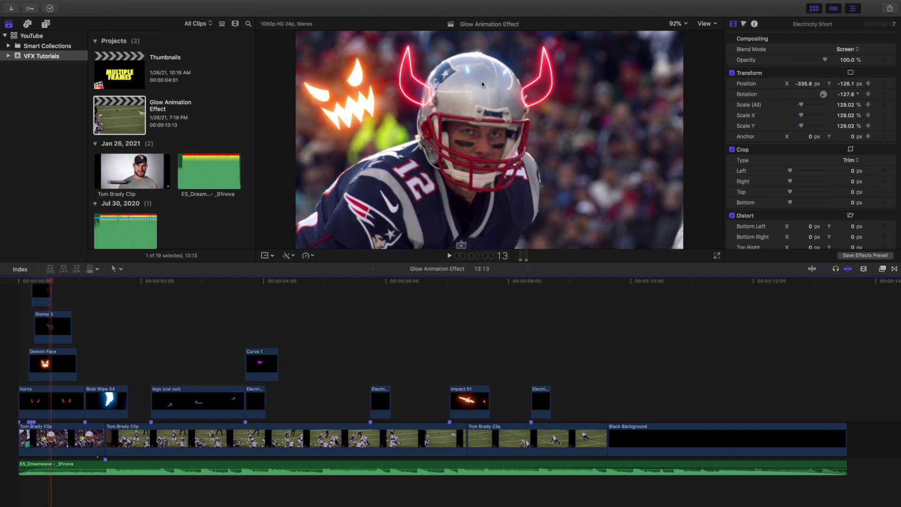
key("Right")
key("Right")
key("Right")
key("Right")
key("Right")
key("Right")
key("Right")
key("Right")
key("Right")
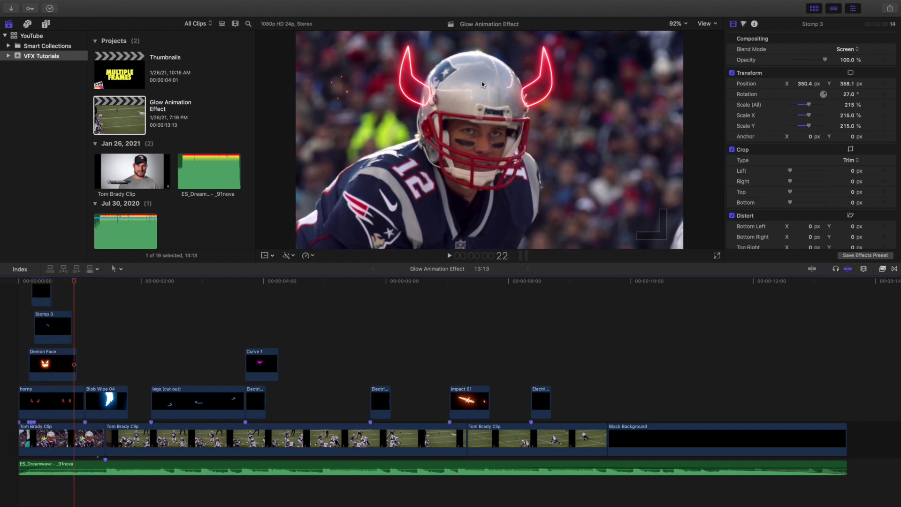
- Step through the Blob Wipe 04 transition between the first two Tom Brady clips up to 1:14
key("Right")
key("Right")
key("Right")
key("Right")
key("Right")
key("Right")
key("Right")
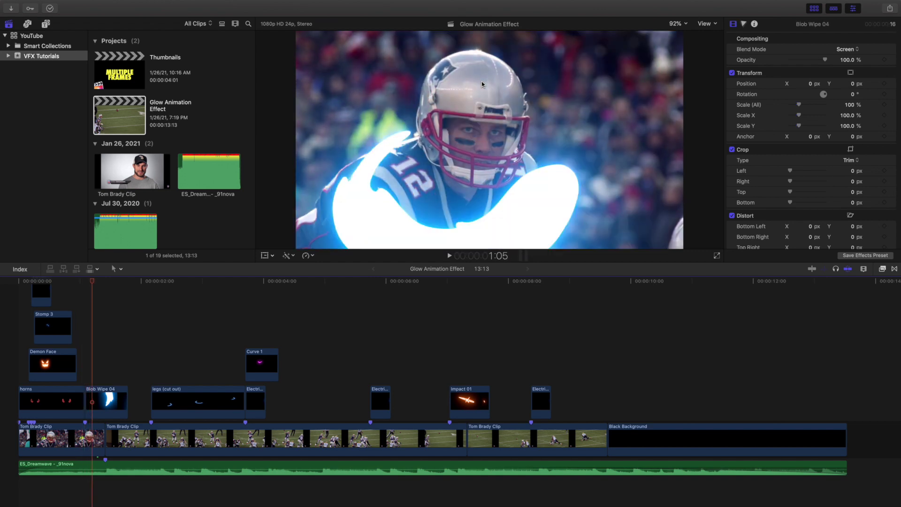
key("Right")
key("Right")
key("Right")
key("Right")
key("Right")
key("Right")
key("Right")
key("Right")
key("Right")
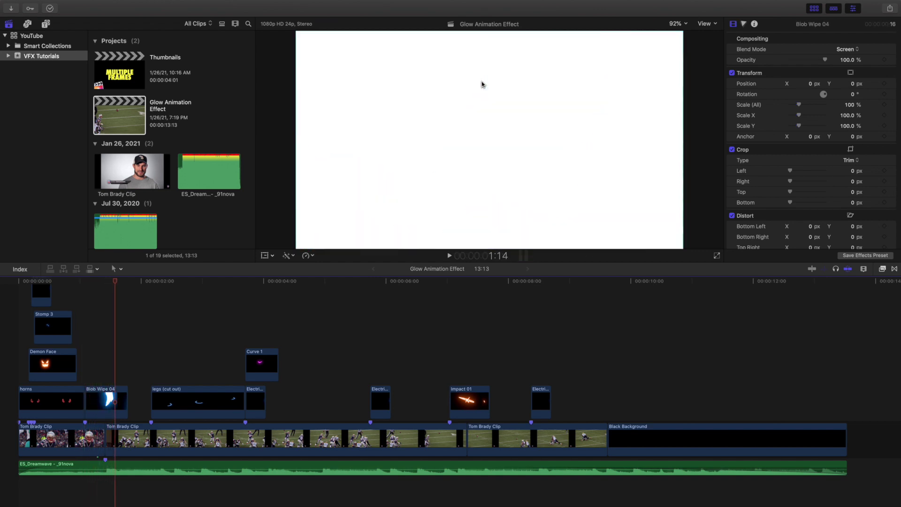
- Step frame by frame through the legs (cut out) ring animation around the quarterback from 2:04 to 3:11
left_click(151, 334)
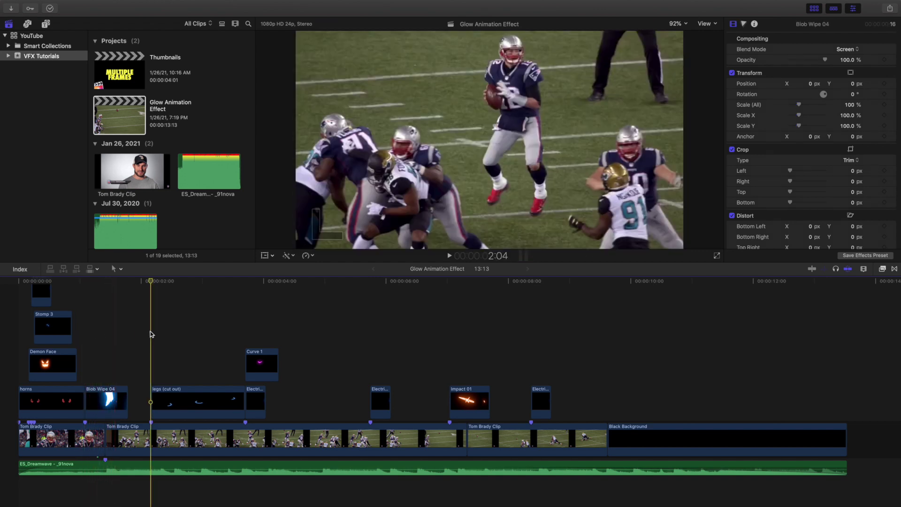
key("Right")
key("Right")
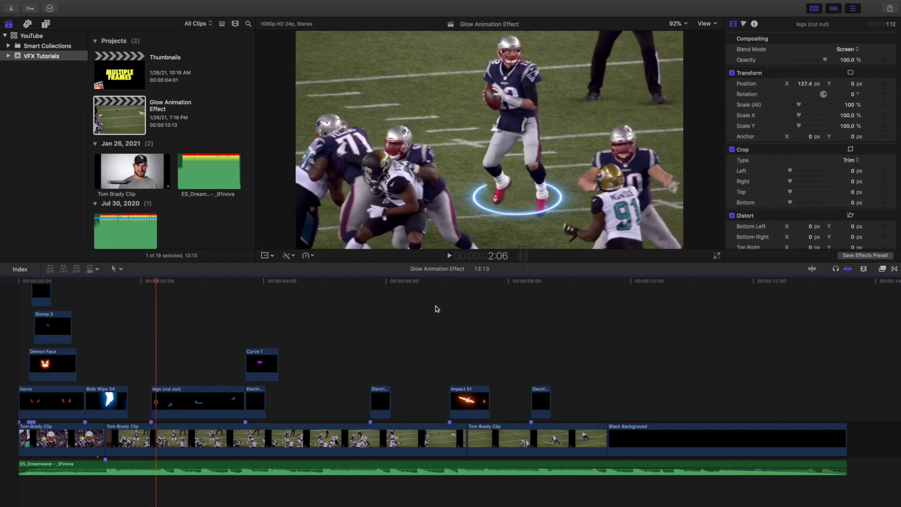
key("Right")
key("Right")
key("Right")
key("Right")
key("Right")
key("Right")
key("Right")
key("Right")
key("Right")
key("Right")
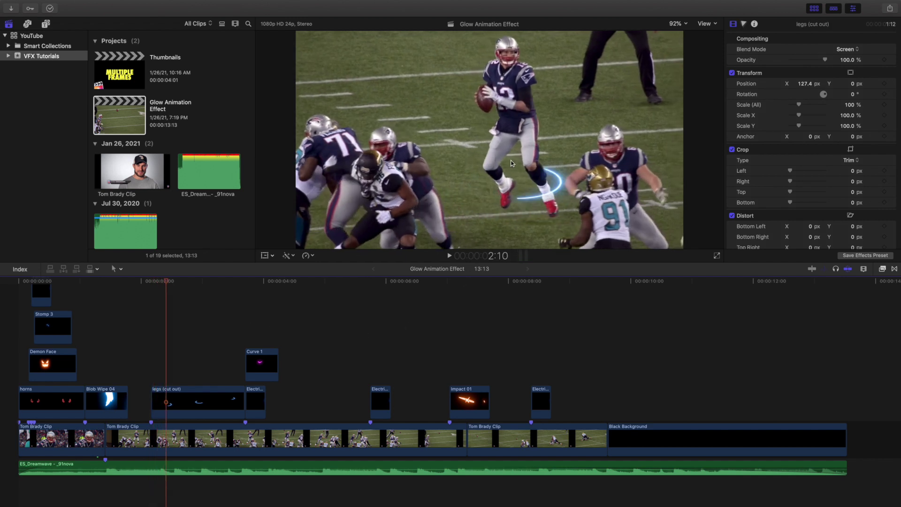
key("Right")
key("Right")
key("Right")
key("Right")
key("Right")
key("Right")
key("Right")
key("Right")
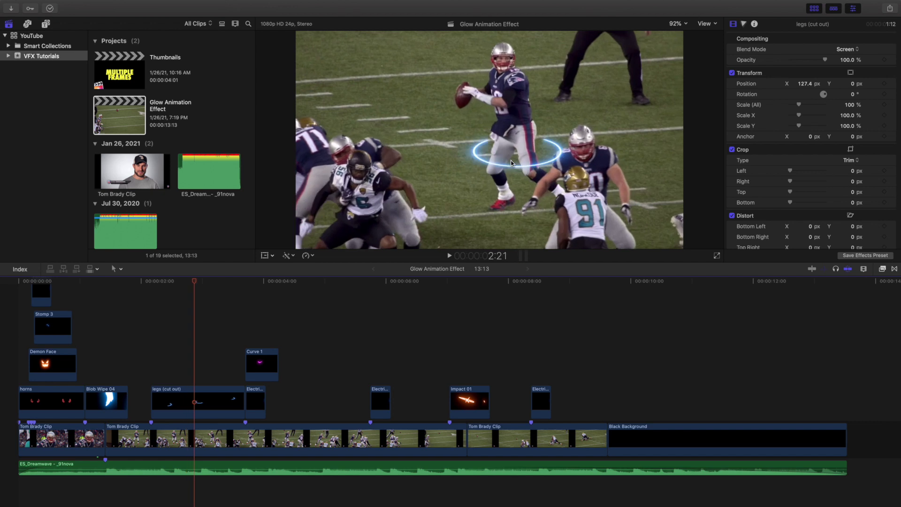
key("Right")
key("Right")
key("Right")
key("Right")
key("Right")
key("Right")
key("Right")
key("Right")
key("Right")
key("Right")
key("Right")
key("Right")
key("Right")
key("Right")
key("Right")
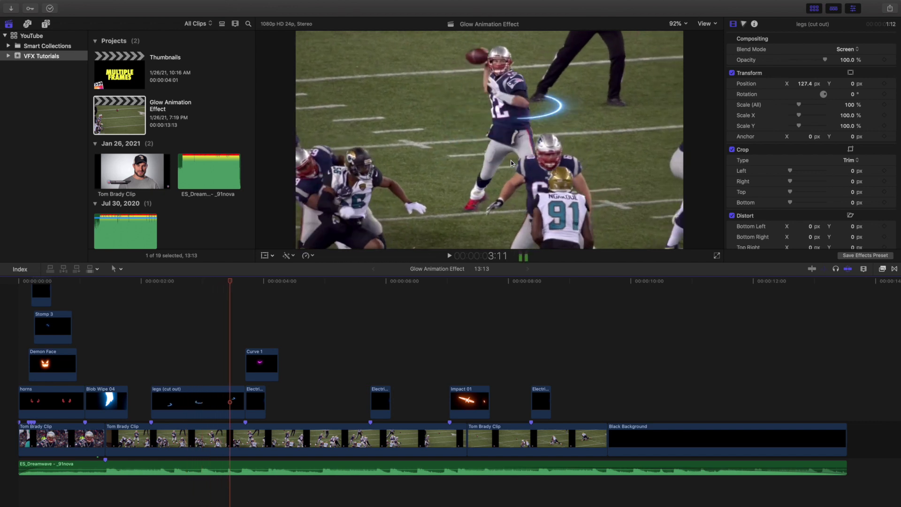
- Step through the Curve 1 and electricity animations on the quarterback's throwing arm and body from 3:17 to 4:03
key("Right")
key("Right")
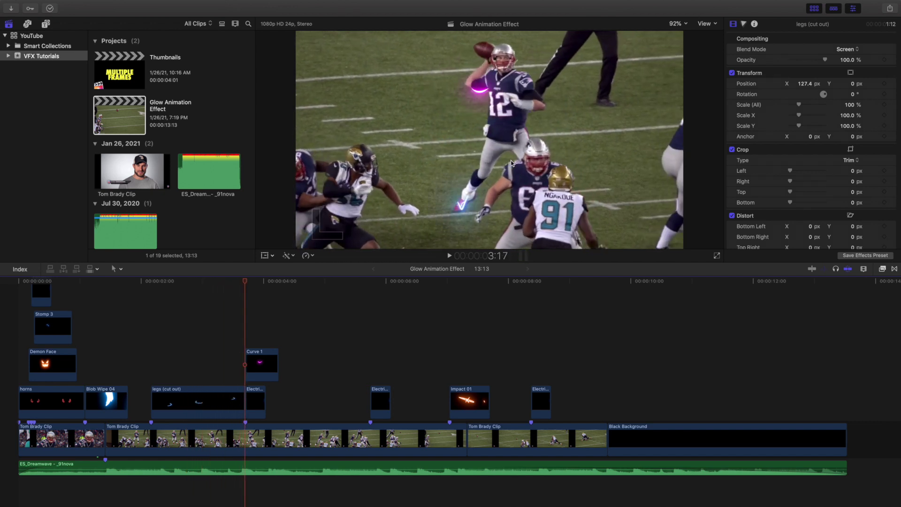
key("Right")
key("Right")
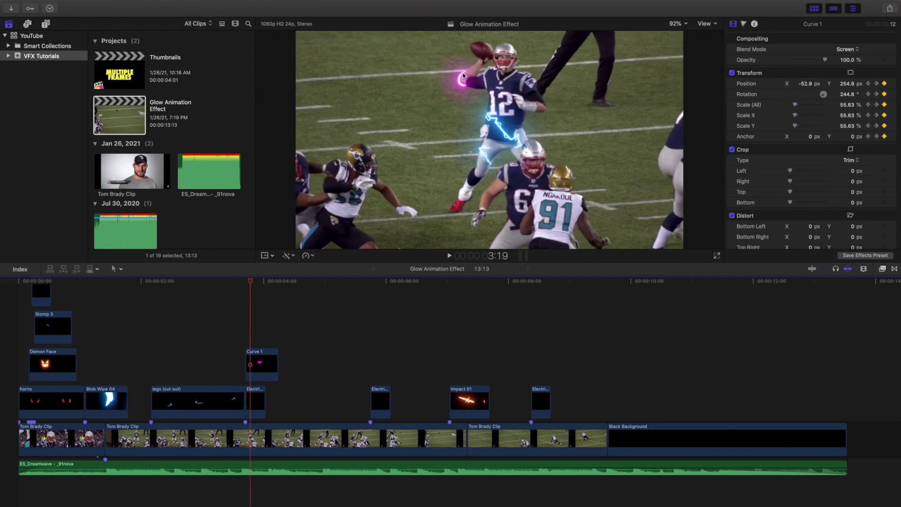
key("Right")
key("Right")
key("Right")
key("Right")
key("Right")
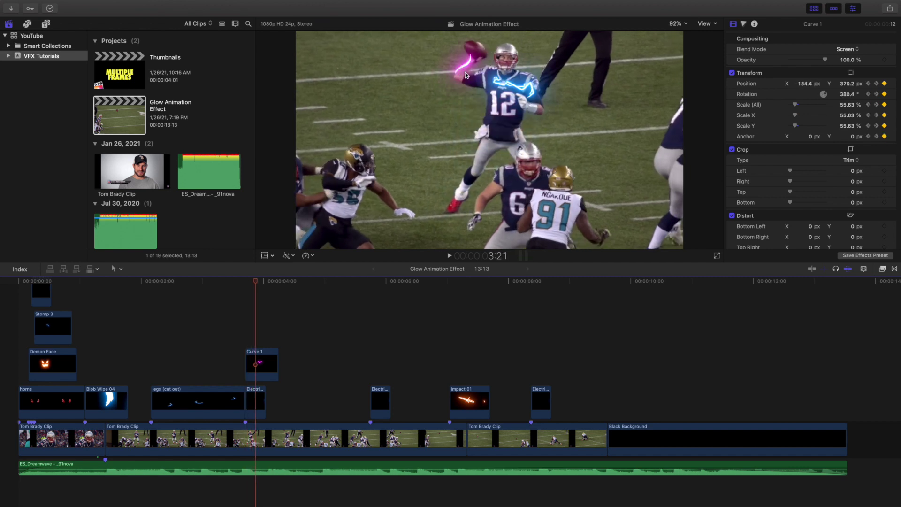
key("Right")
key("Right")
key("Right")
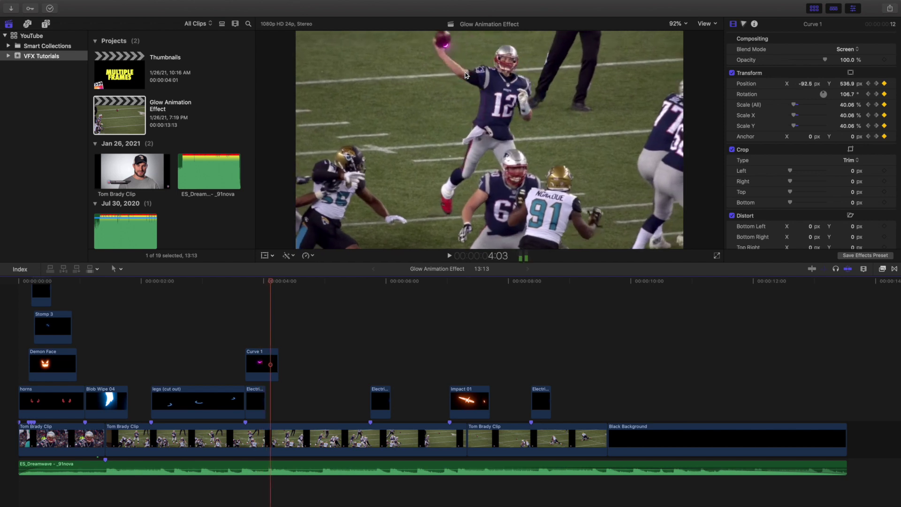
- Examine the Electricity Short animation on the flying football frame by frame from 5:17 to 6:00
left_click(369, 346)
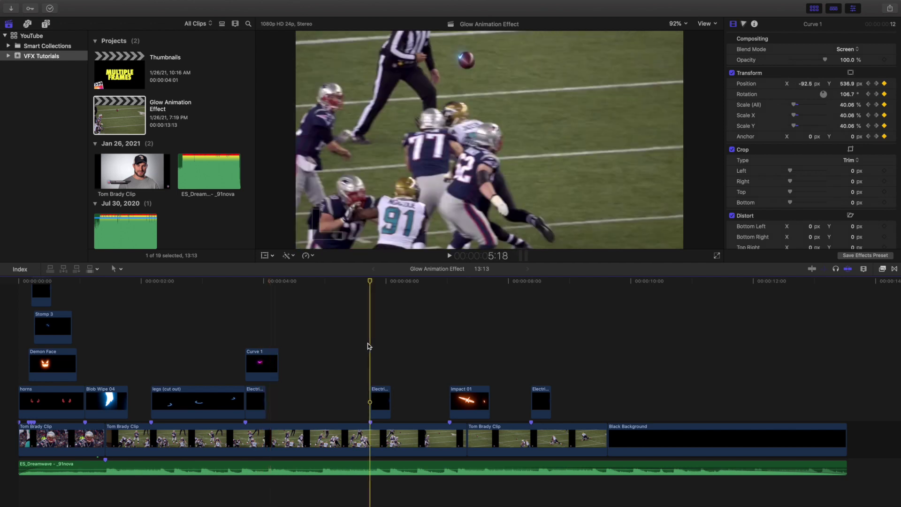
key("Left")
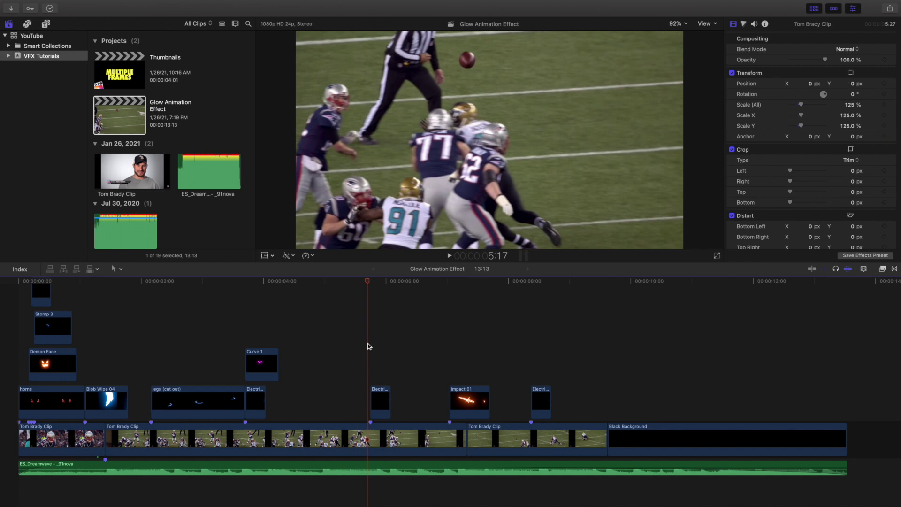
key("Right")
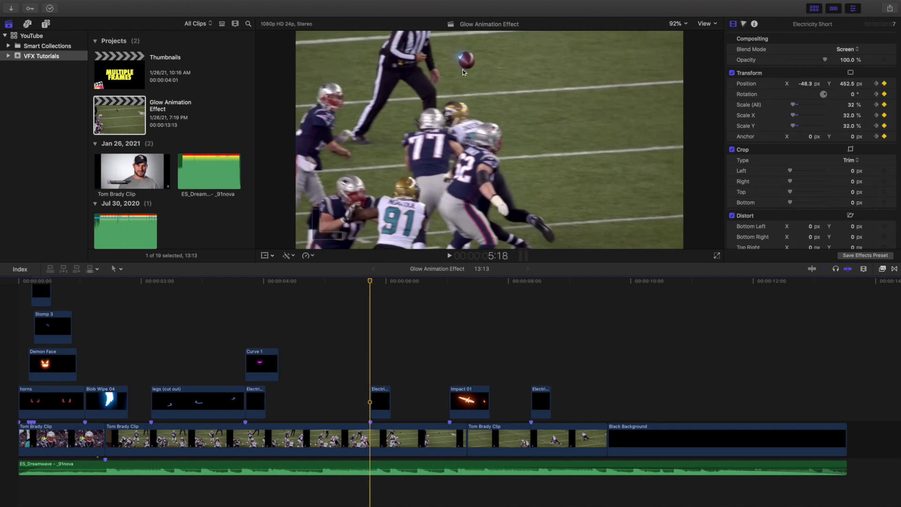
key("Right")
key("Right")
key("Right")
key("Right")
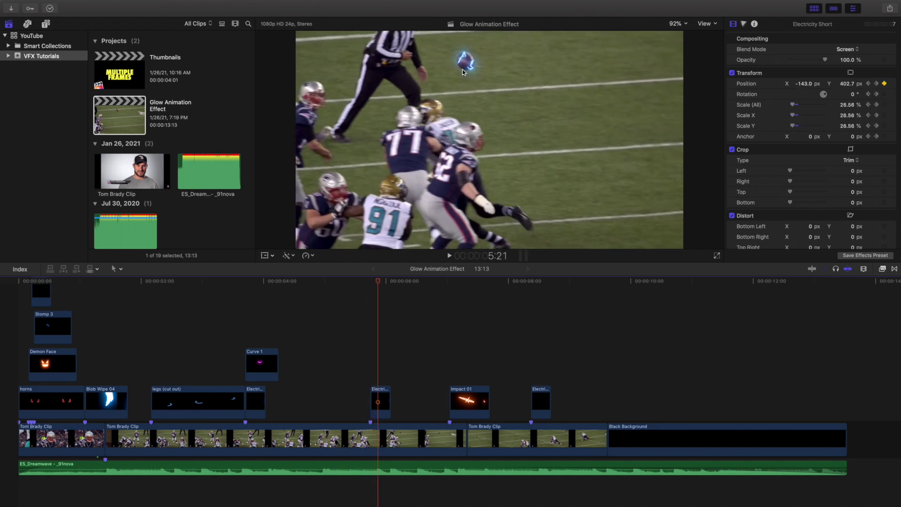
key("Right")
key("Right")
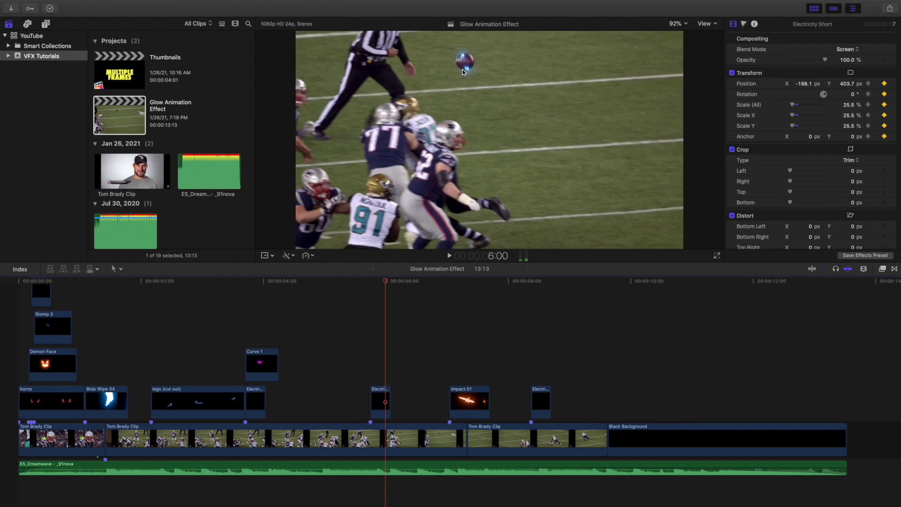
- Play the Impact 01 animation behind the football from 7:01 to its end at 7:17
left_click(449, 375)
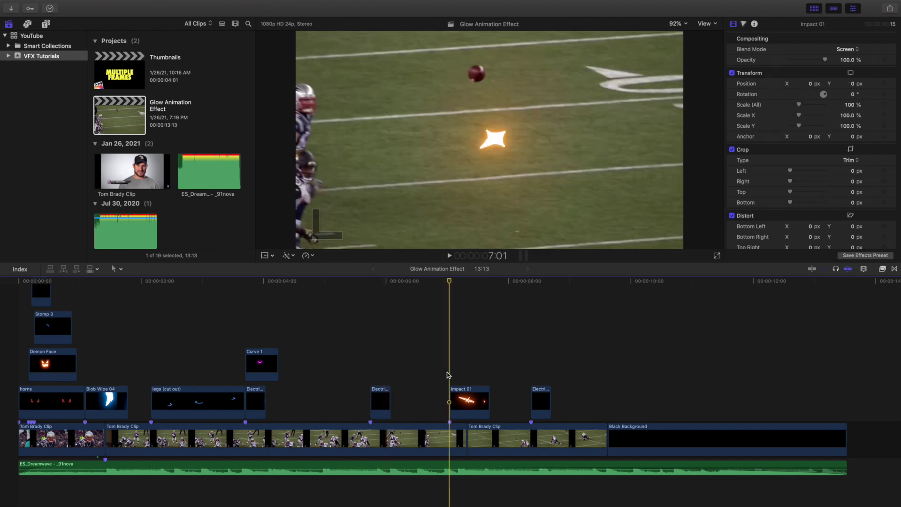
key("space")
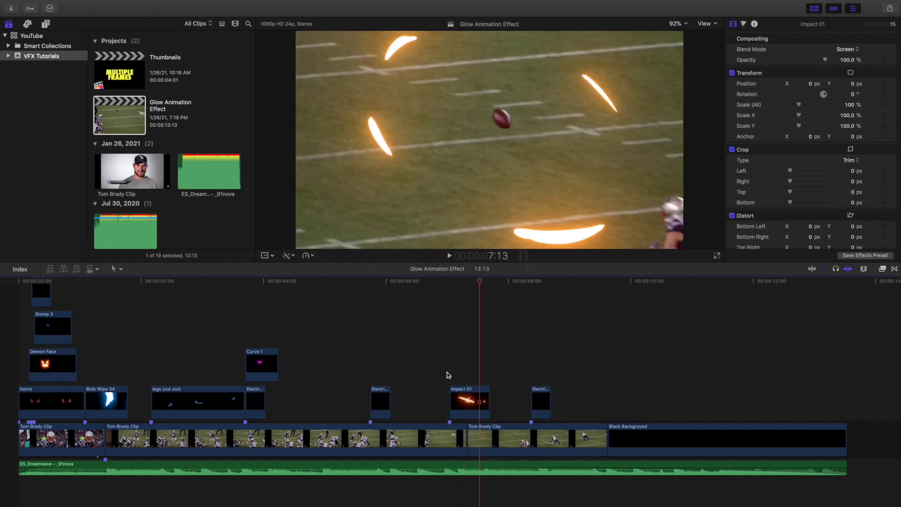
key("space")
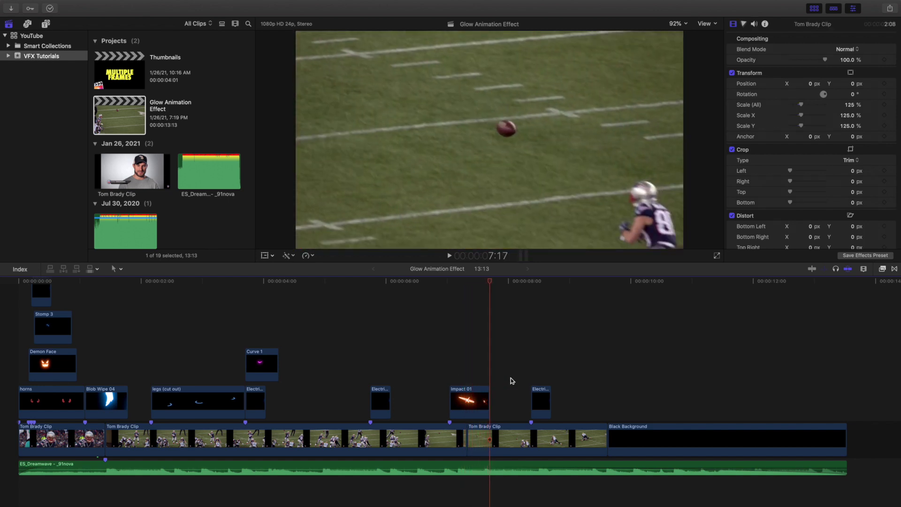
- Step through the last Electricity Short animation on the tackled receiver from 8:08 to 8:18
left_click(527, 371)
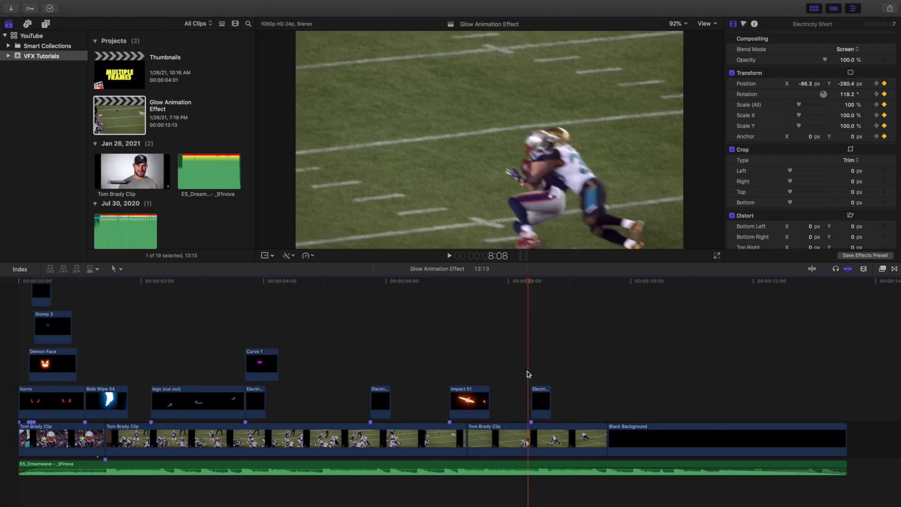
key("Right")
key("Right")
key("Right")
key("Right")
key("Right")
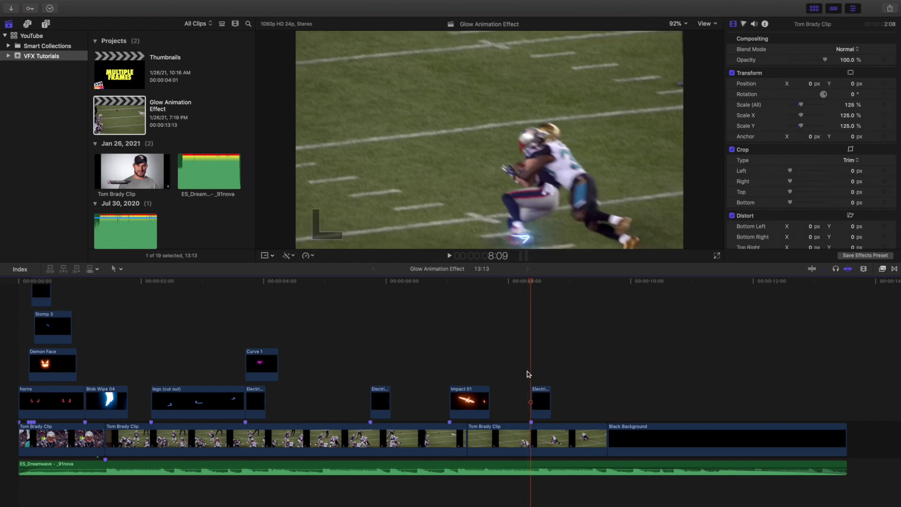
key("Right")
key("Right")
key("Right")
key("Right")
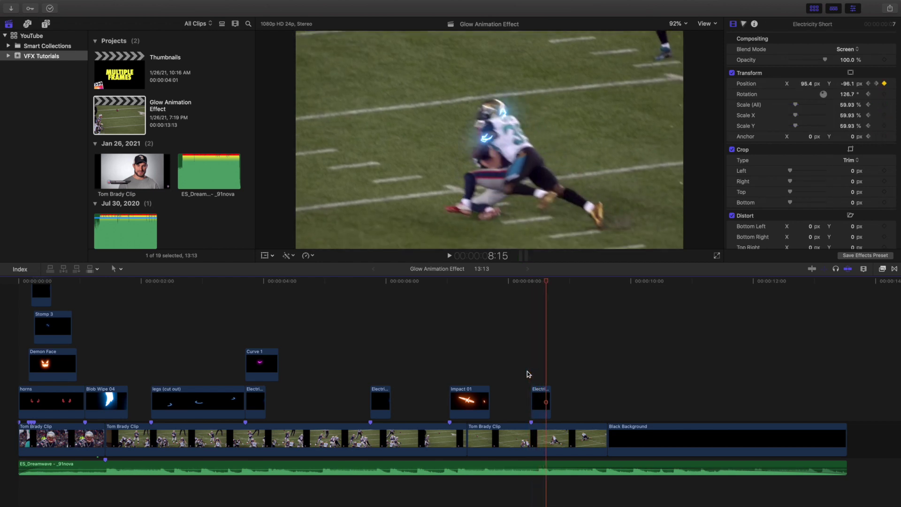
key("Right")
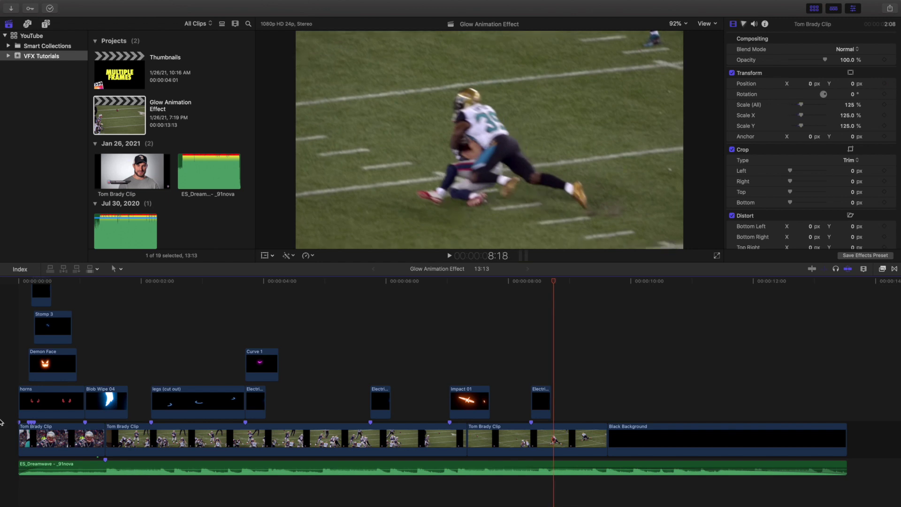
- Play the finished sequence from the beginning through the catch and return to the start of the timeline
key("Home")
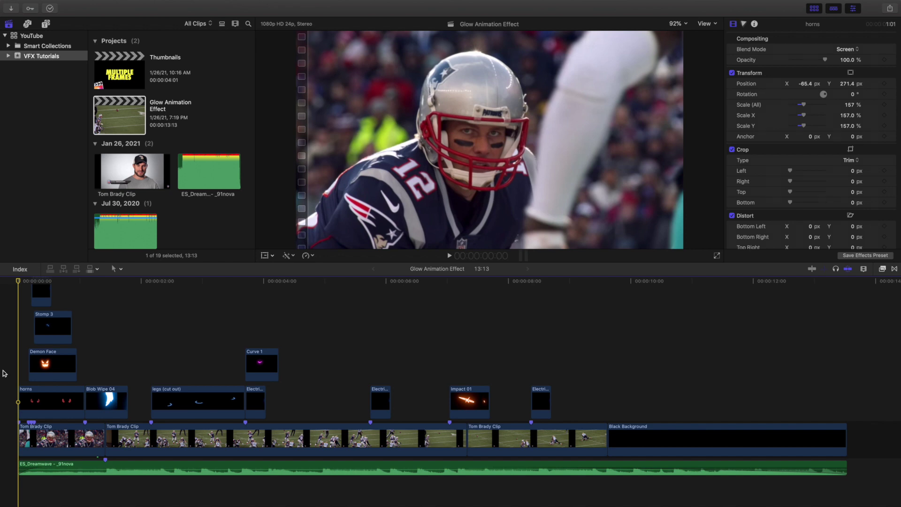
key("space")
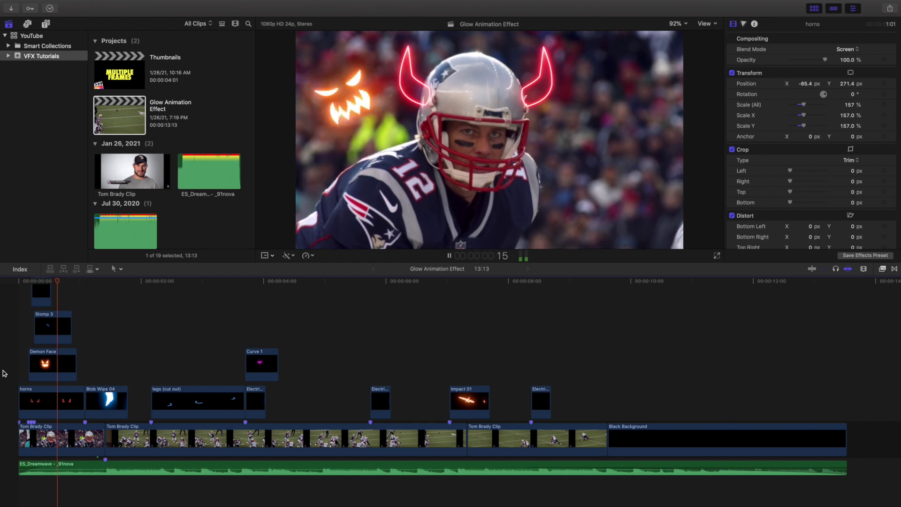
key("space")
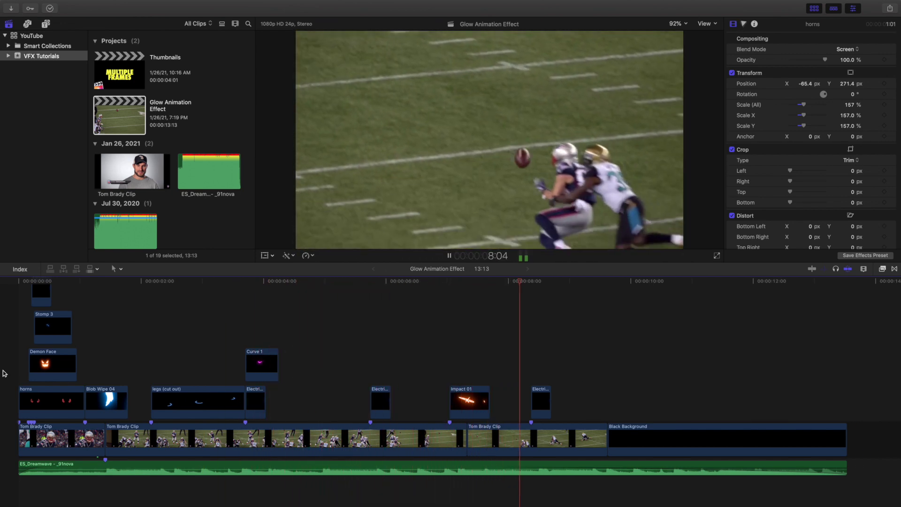
key("space")
key("Home")
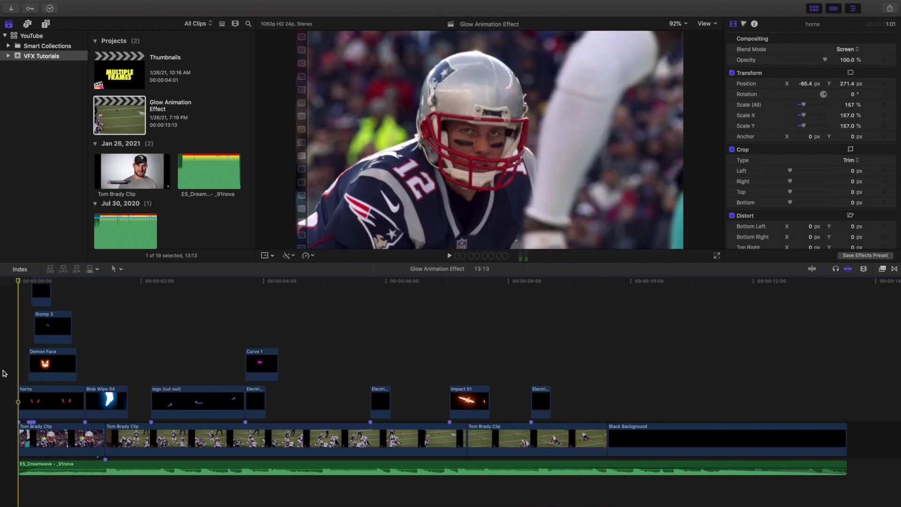
- Find the Sparks Small clip in the event's Oct 16, 2019 group and preview its animation
scroll(194, 185, "down", 10)
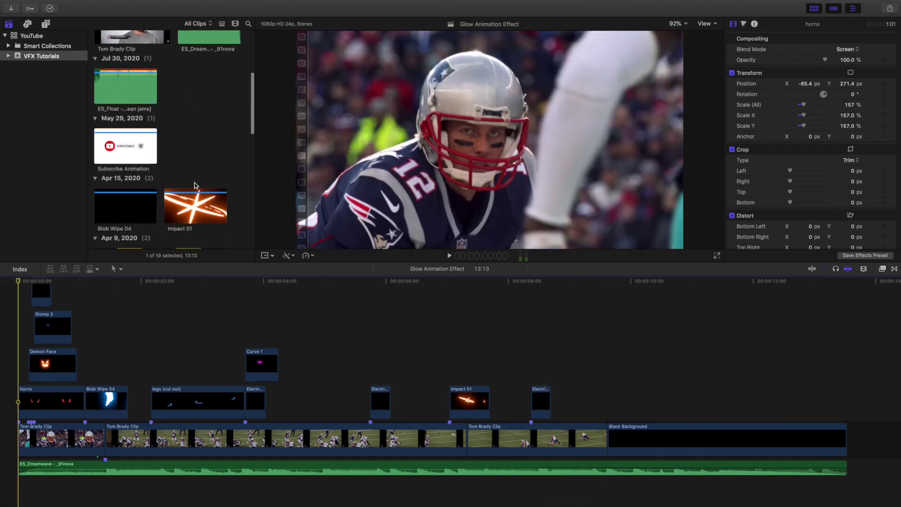
scroll(195, 184, "down", 2)
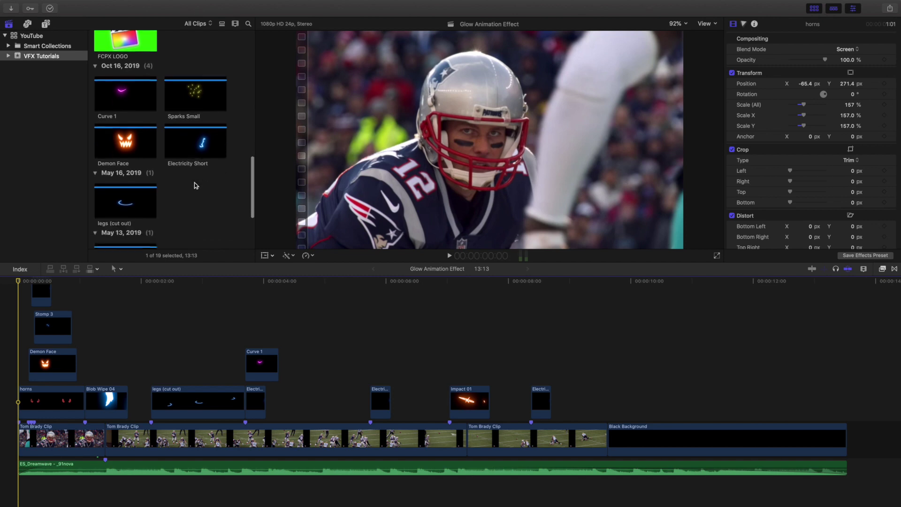
left_click(175, 94)
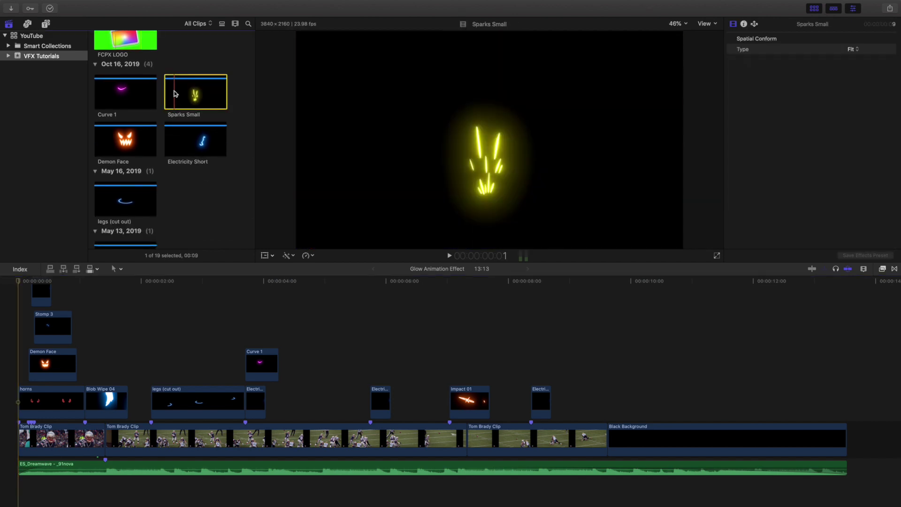
key("space")
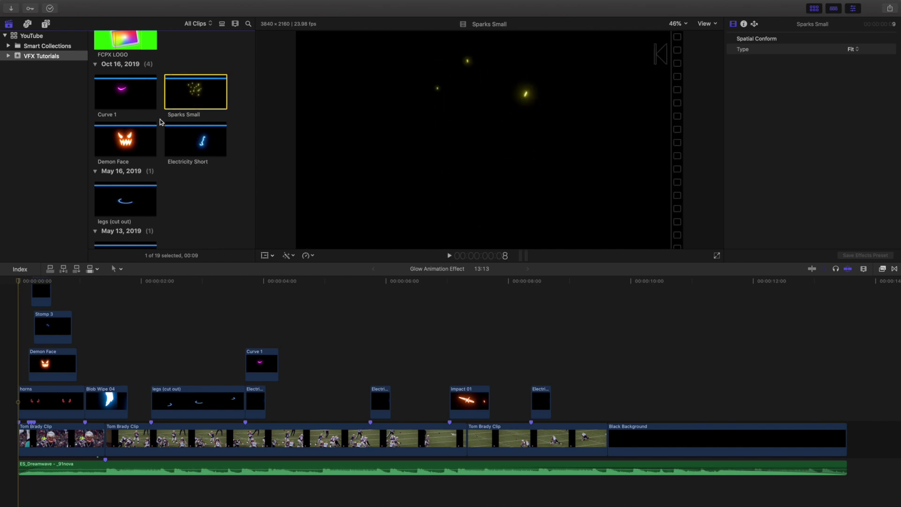
- Preview the Stomp 3 and x eyes clips from the Apr 30, 2019 group and return to the start of the timeline
scroll(165, 132, "down", 3)
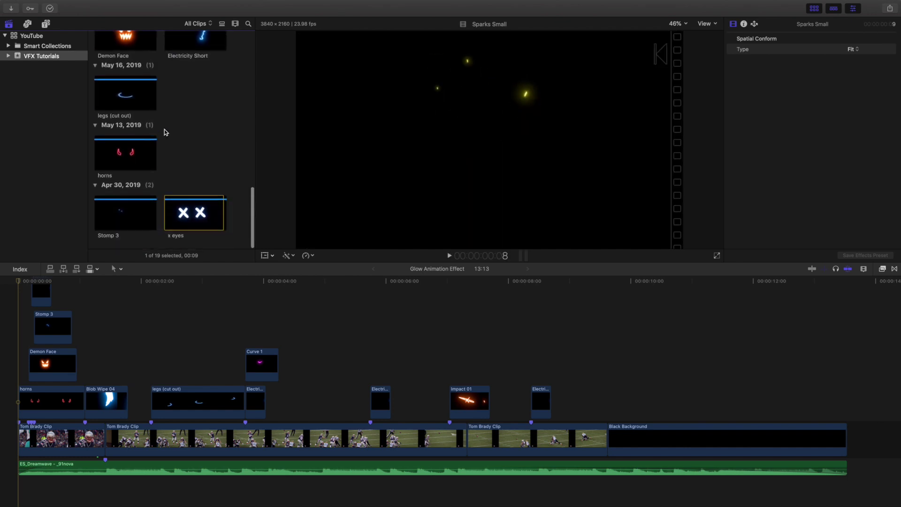
left_click(104, 214)
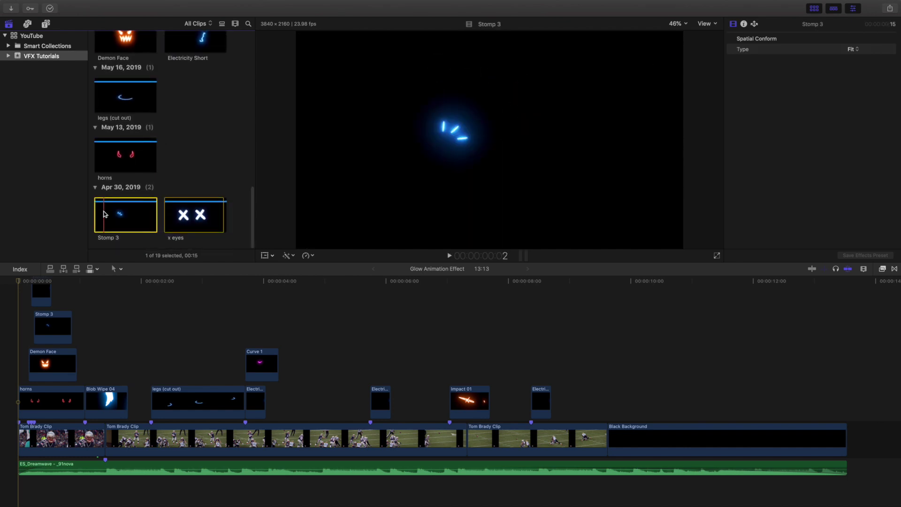
left_click(171, 212)
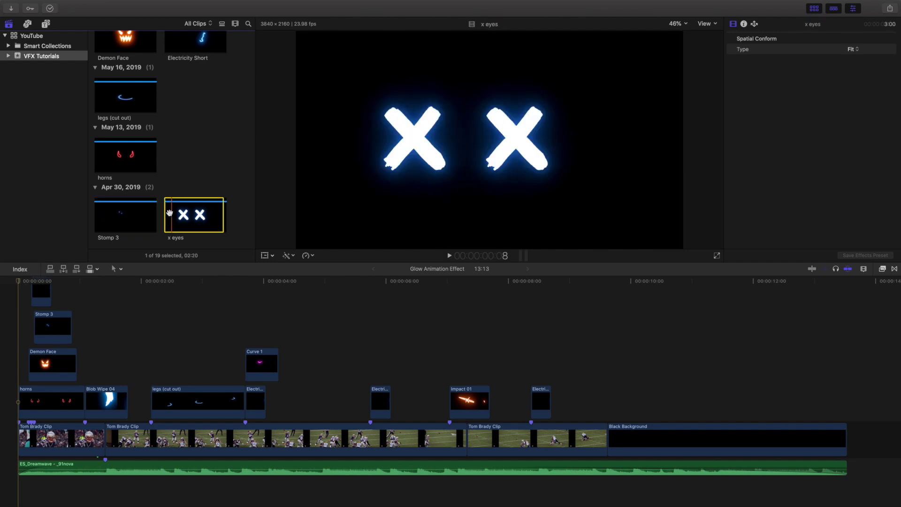
key("space")
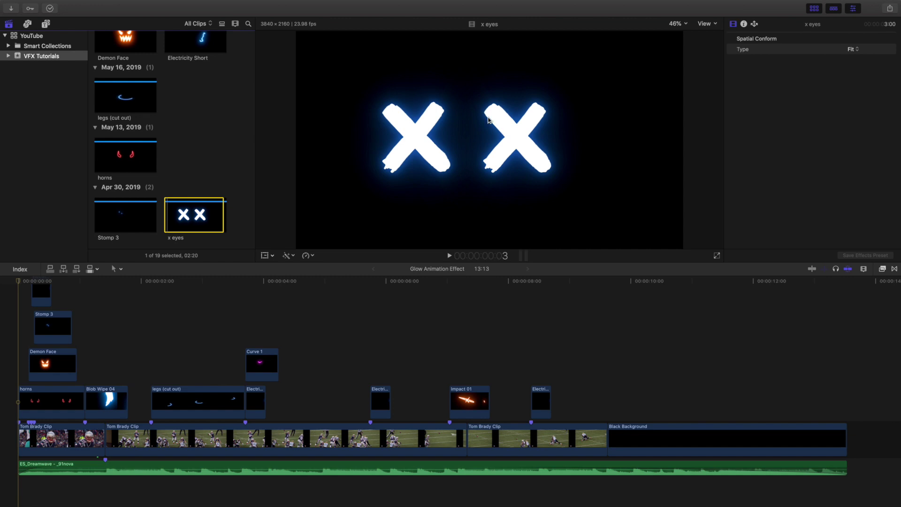
key("space")
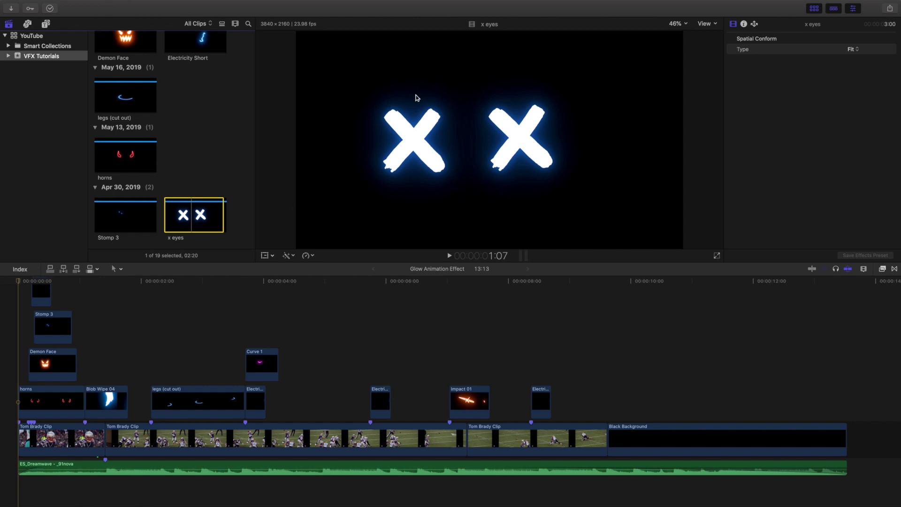
left_click(3, 321)
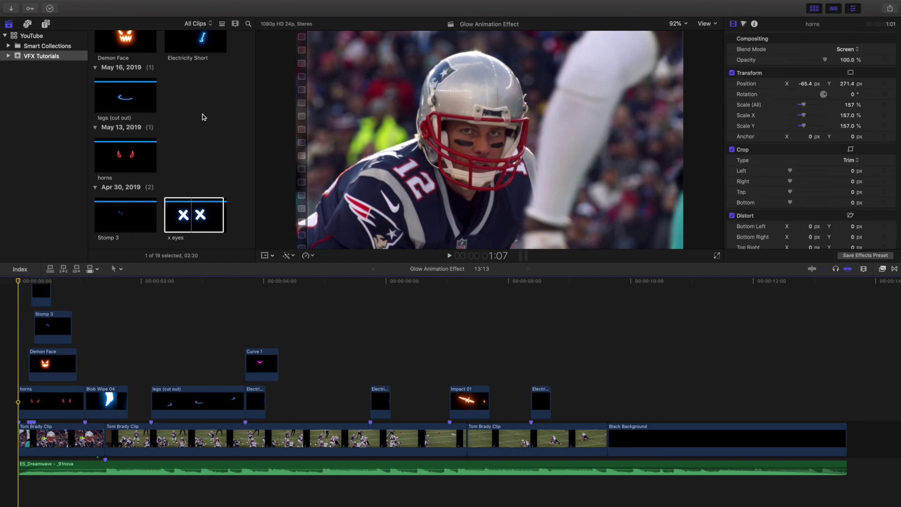
- Create a new project named Test in the VFX Tutorials event with the 1080p HD, 1920x1080, 24p settings
scroll(202, 114, "up", 10)
scroll(202, 116, "up", 5)
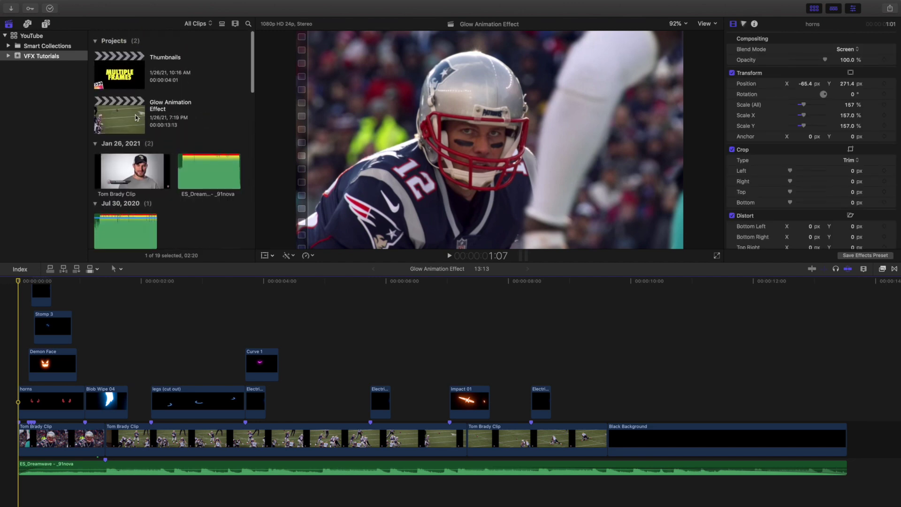
left_click(122, 119)
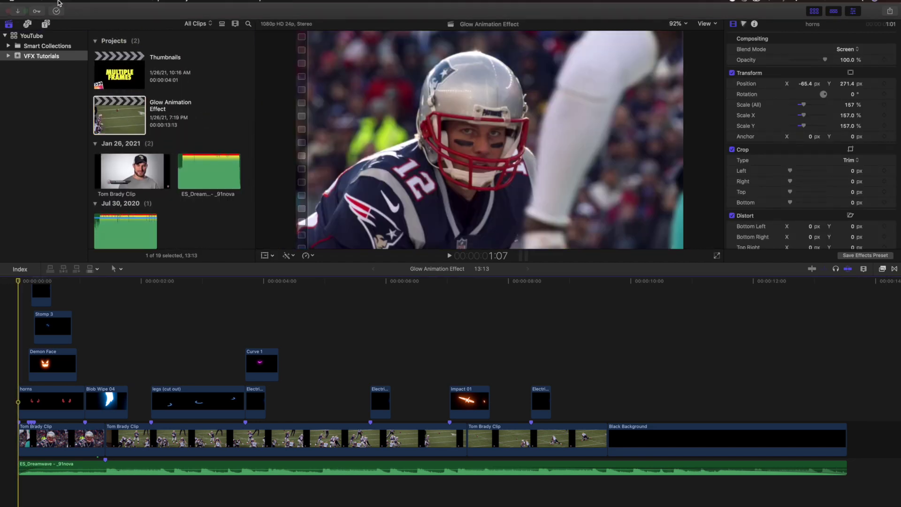
left_click(75, 5)
mouse_move(76, 17)
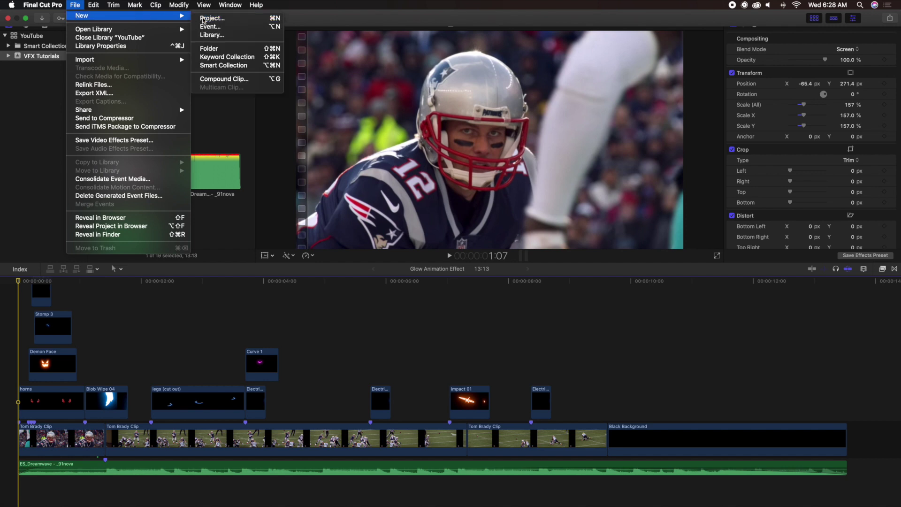
left_click(203, 18)
type("Test")
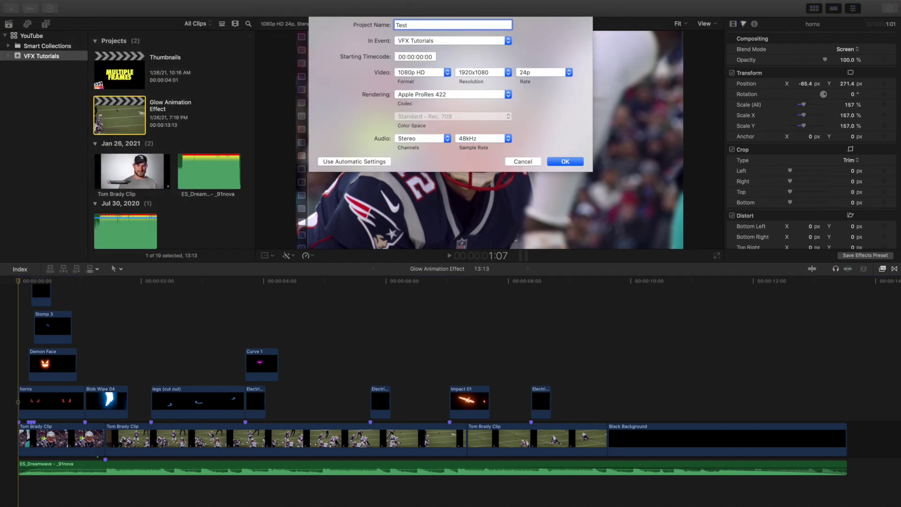
key("Return")
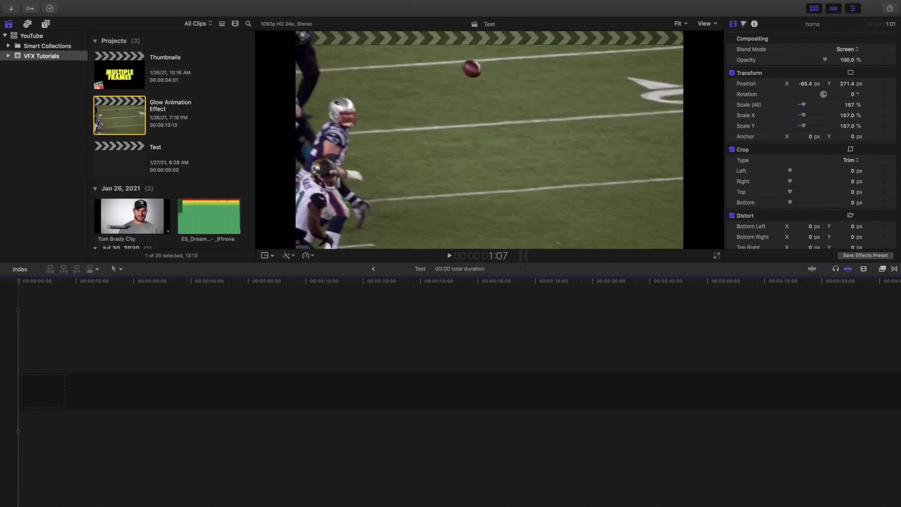
- Copy the second Tom Brady Clip with its legs (cut out), Electricity Short and Curve 1 animations from Glow Animation Effect into the Test timeline
double_click(111, 117)
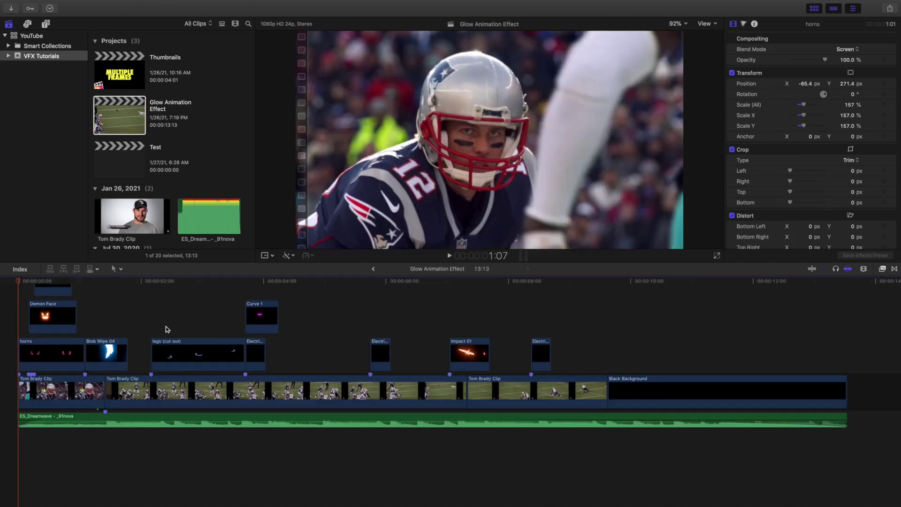
left_click_drag(212, 301, 254, 397)
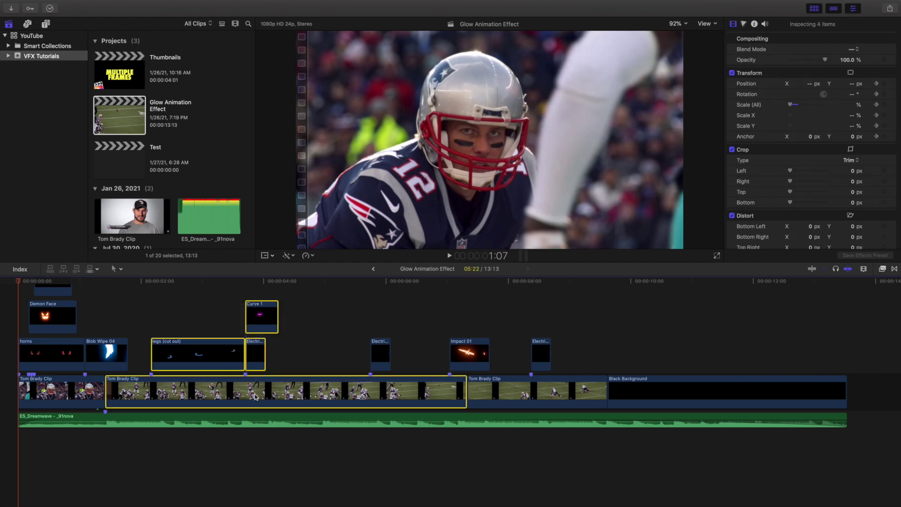
double_click(132, 167)
left_click(16, 317)
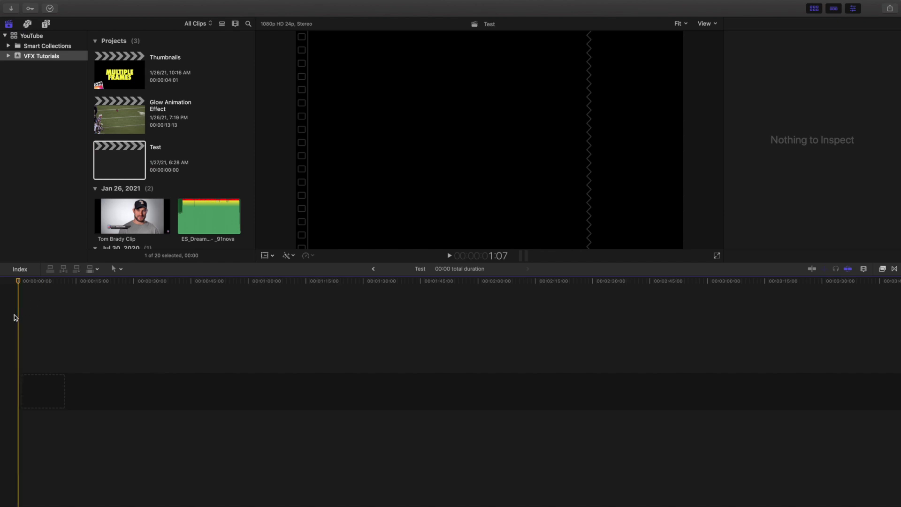
key("e")
key("Home")
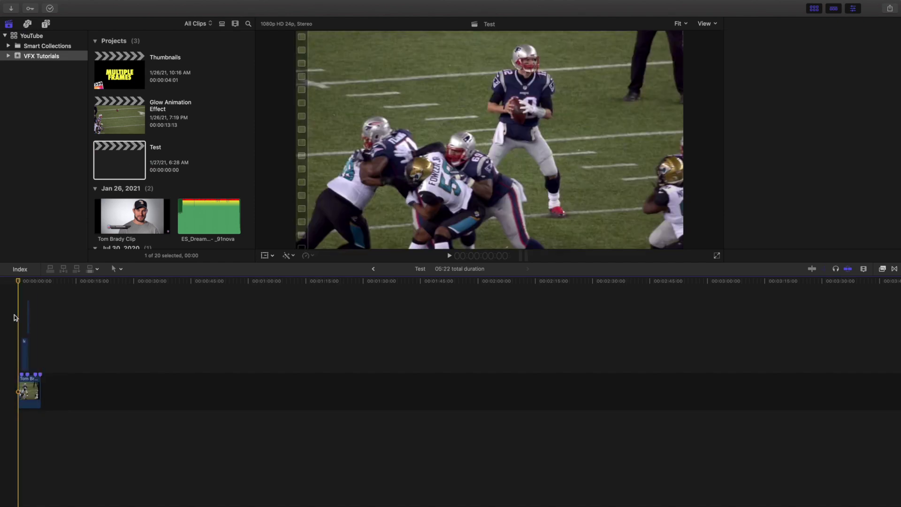
key("shift+z")
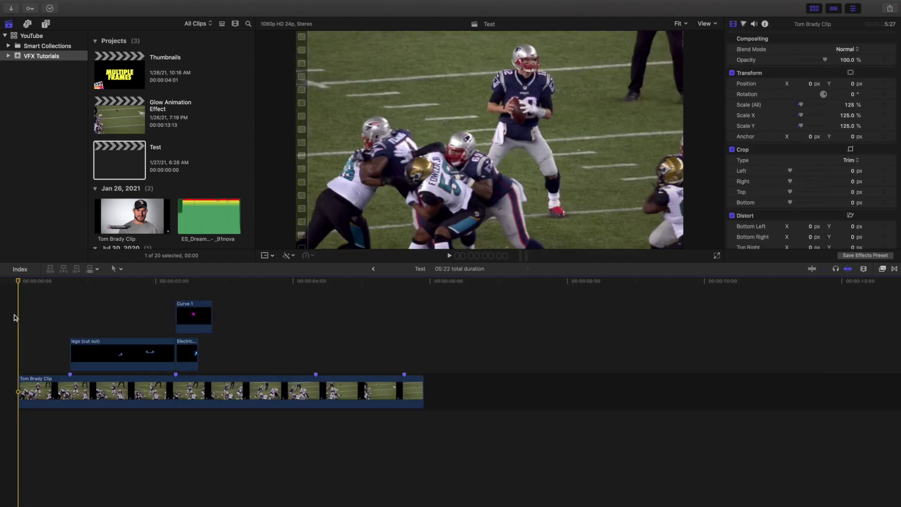
key("shift+z")
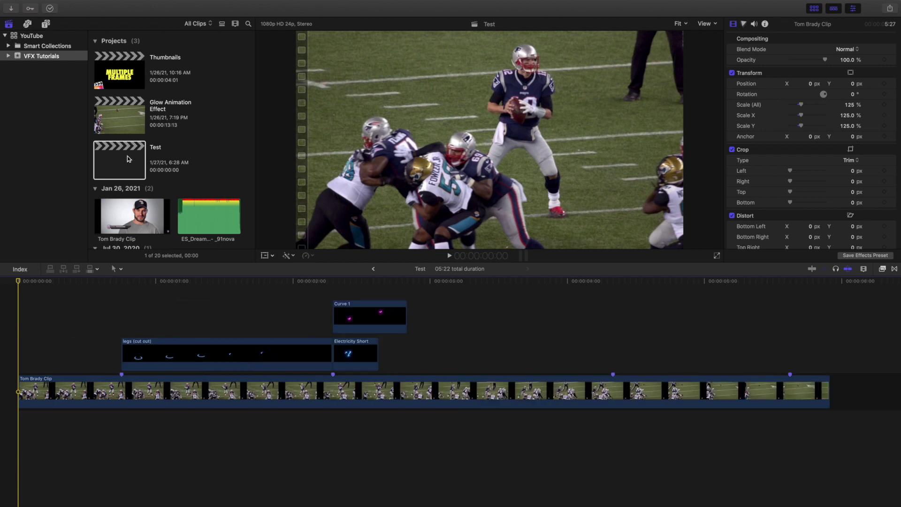
- Park the playhead at frame 18, where the legs (cut out) animation starts, and delete that clip from the timeline
left_click(122, 330)
left_click(140, 342)
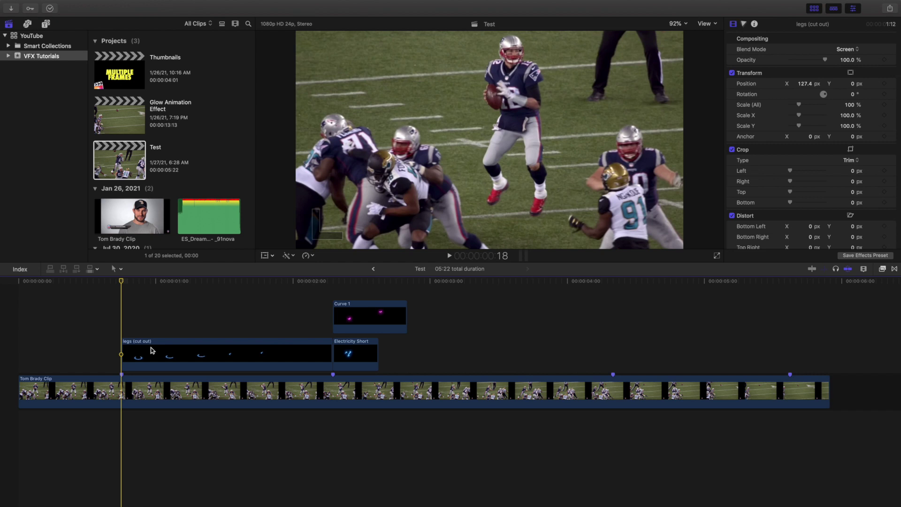
left_click(150, 350)
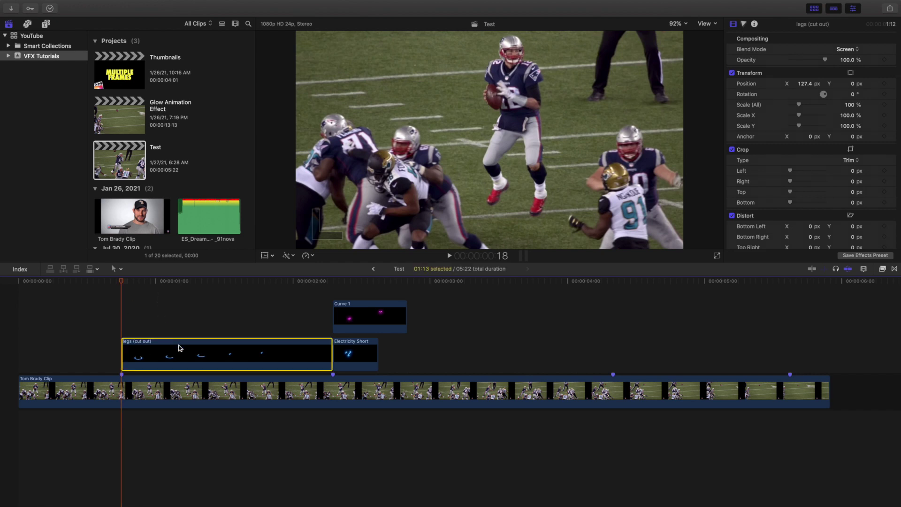
key("Delete")
- Connect the legs (cut out) clip from the May 16, 2019 group above the football footage, starting at frame 18
scroll(174, 106, "down", 15)
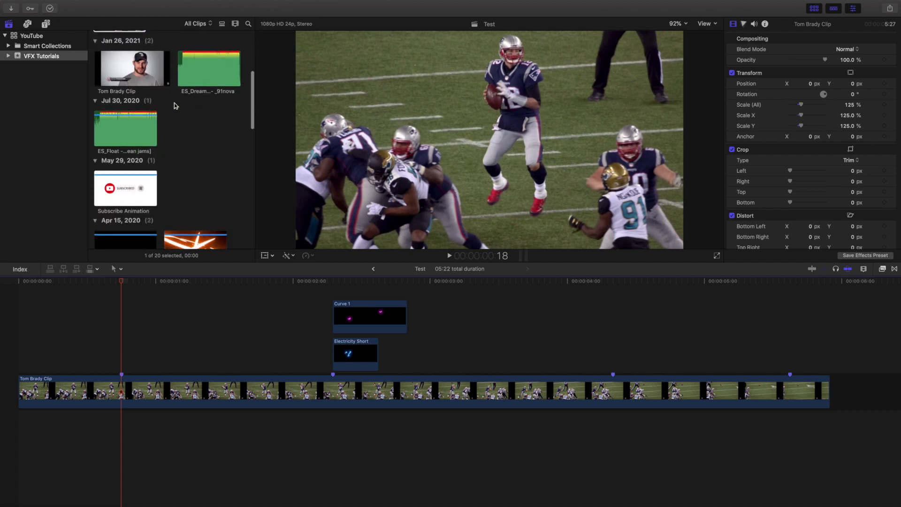
scroll(175, 106, "down", 3)
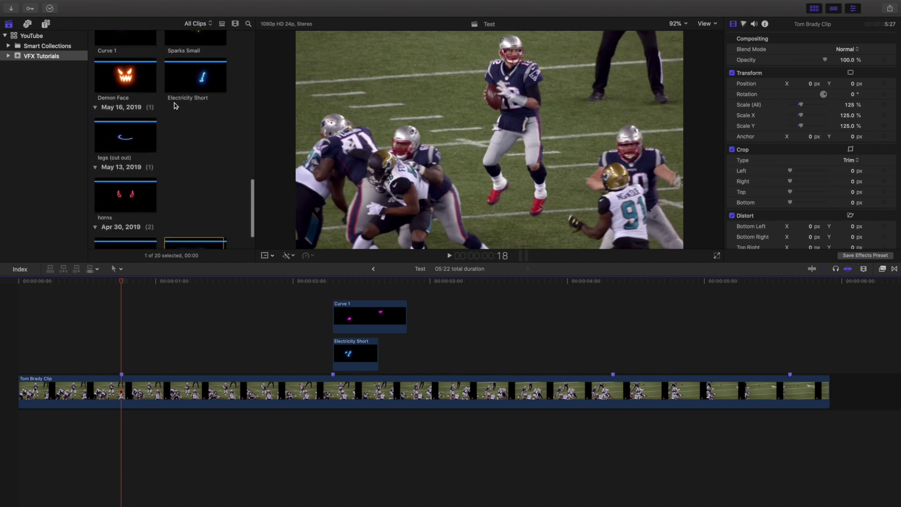
left_click(106, 133)
left_click_drag(116, 136, 125, 331)
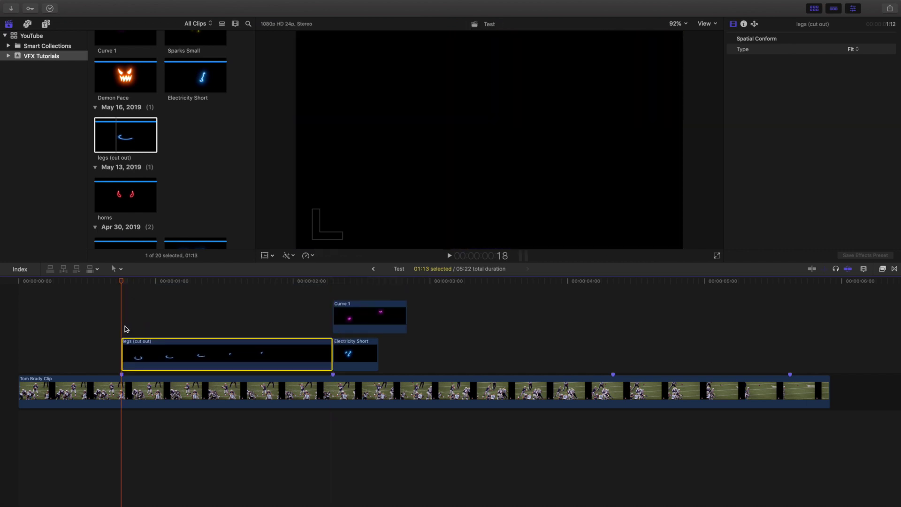
- Play the unblended legs (cut out) animation from its start and park the playhead on the glowing curve at 1:00
left_click(125, 326)
left_click(125, 326)
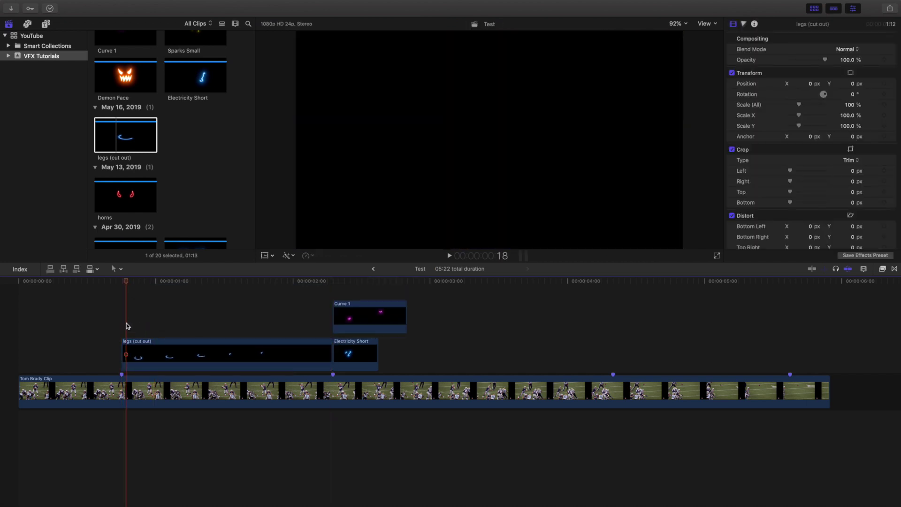
key("space")
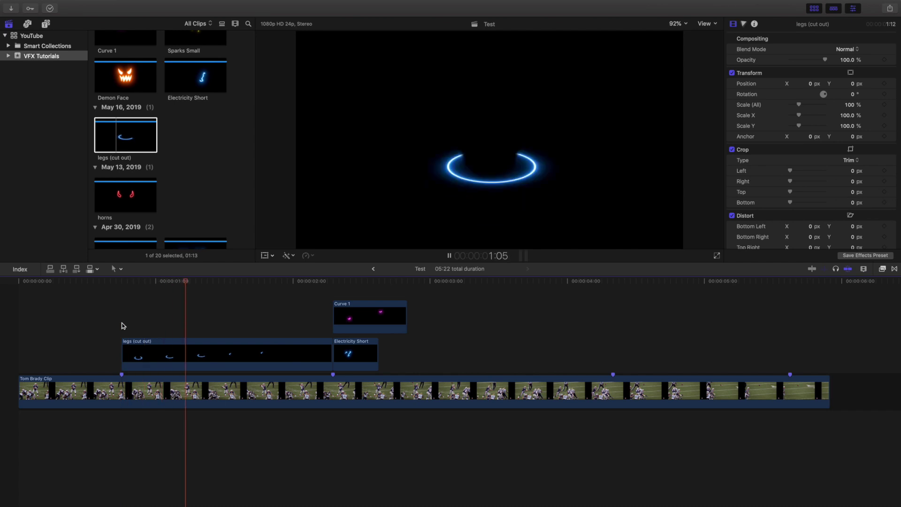
key("space")
left_click(123, 324)
left_click(160, 330)
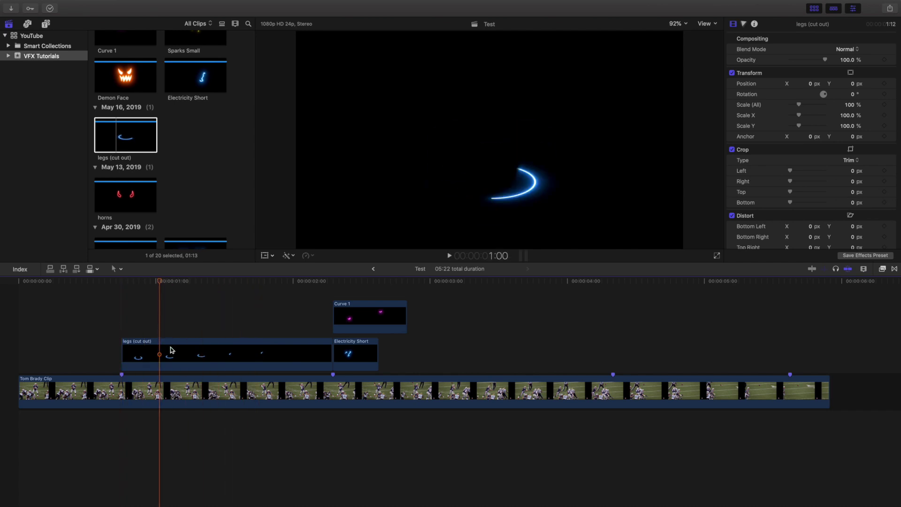
- Try the Add blend mode on the legs (cut out) clip and settle on Screen
left_click(165, 350)
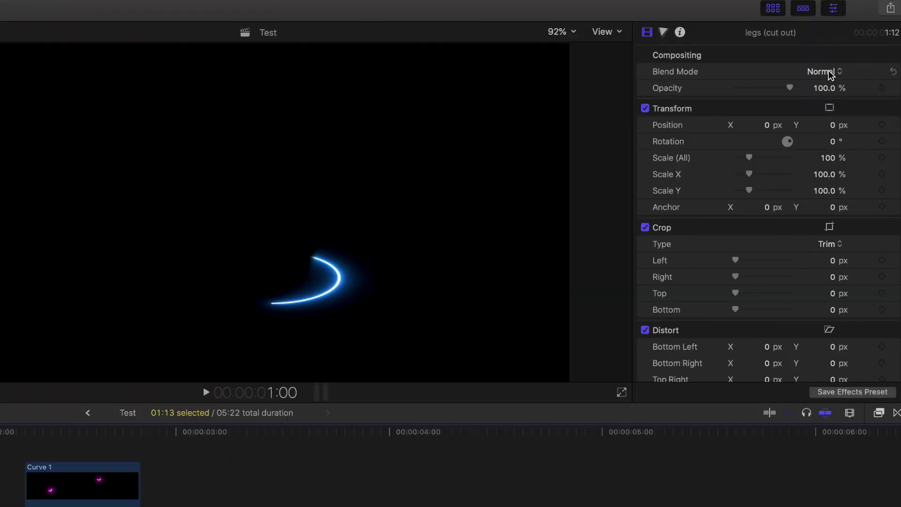
left_click(831, 72)
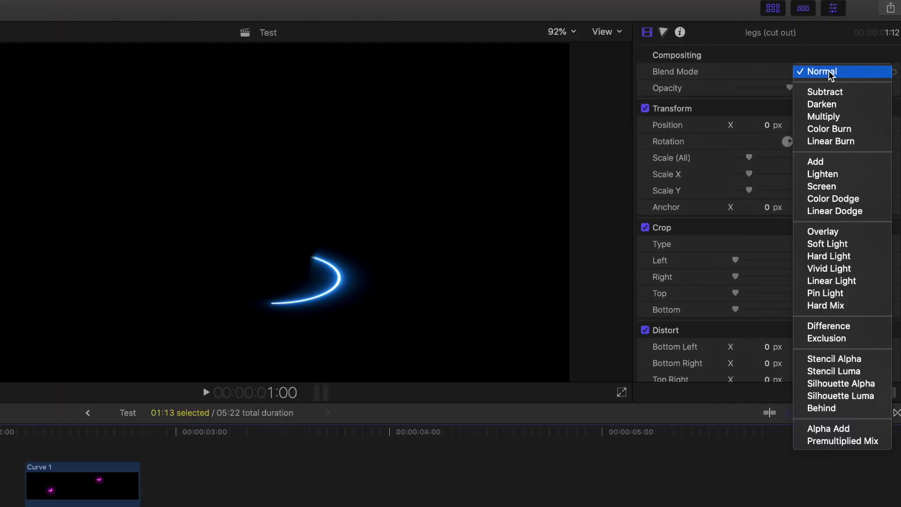
left_click(822, 164)
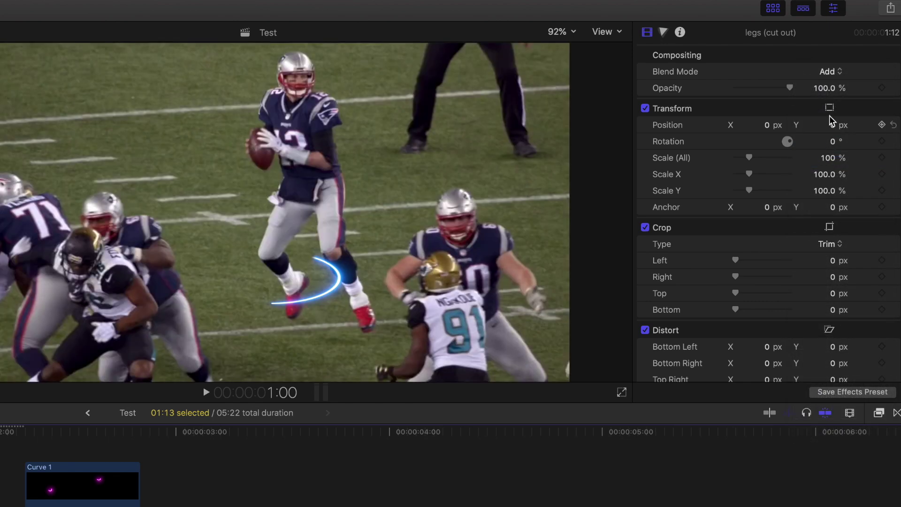
left_click(826, 72)
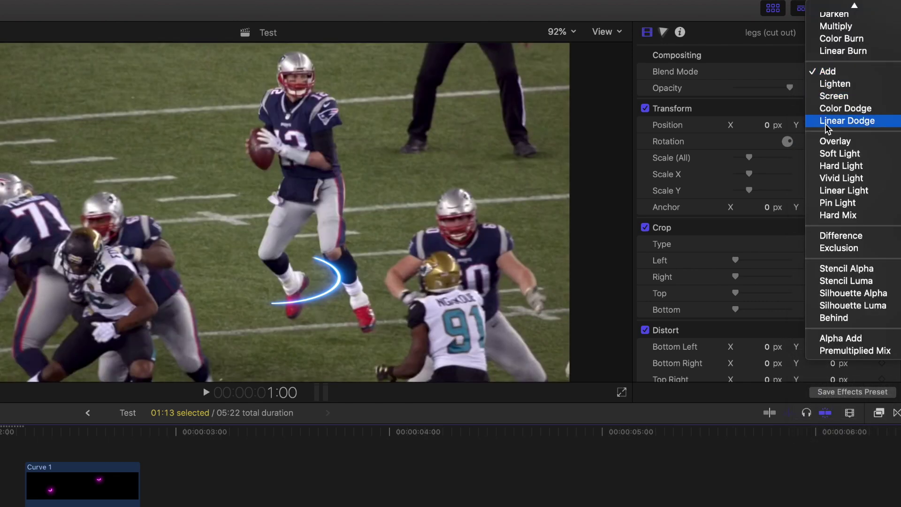
left_click(825, 96)
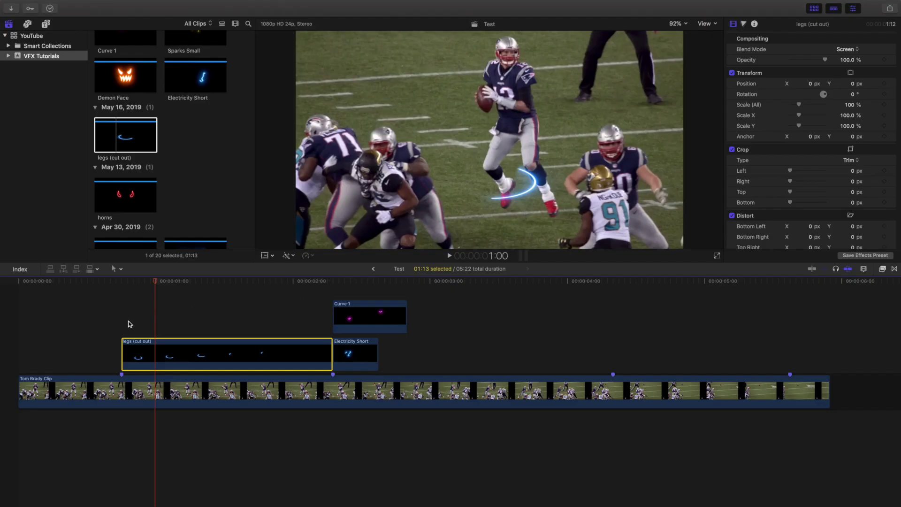
- Play the Screen-blended legs (cut out) animation over the quarterback from frame 18 and stop at 1:01
left_click_drag(127, 324, 123, 324)
left_click(145, 341)
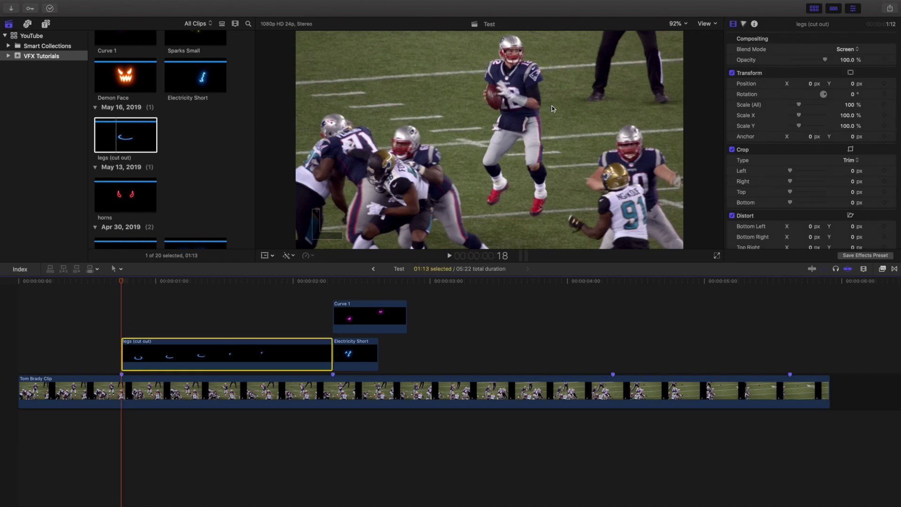
key("space")
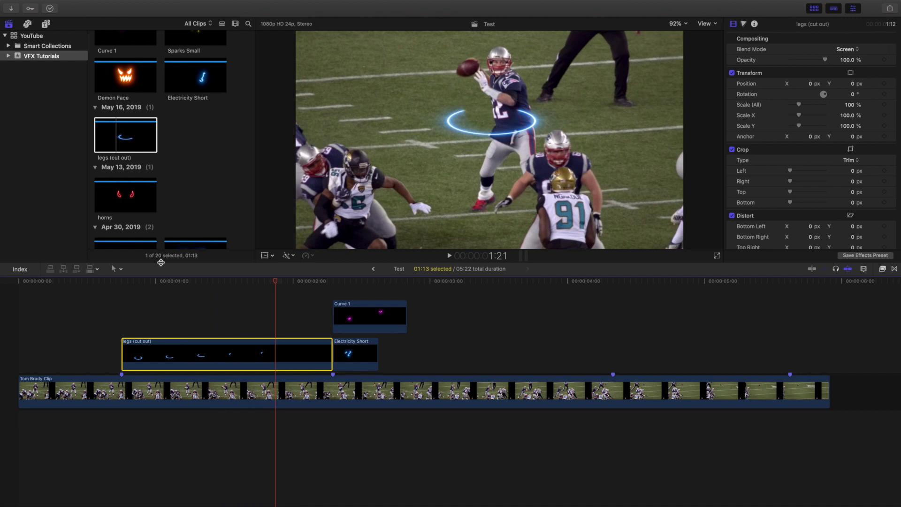
left_click(118, 290)
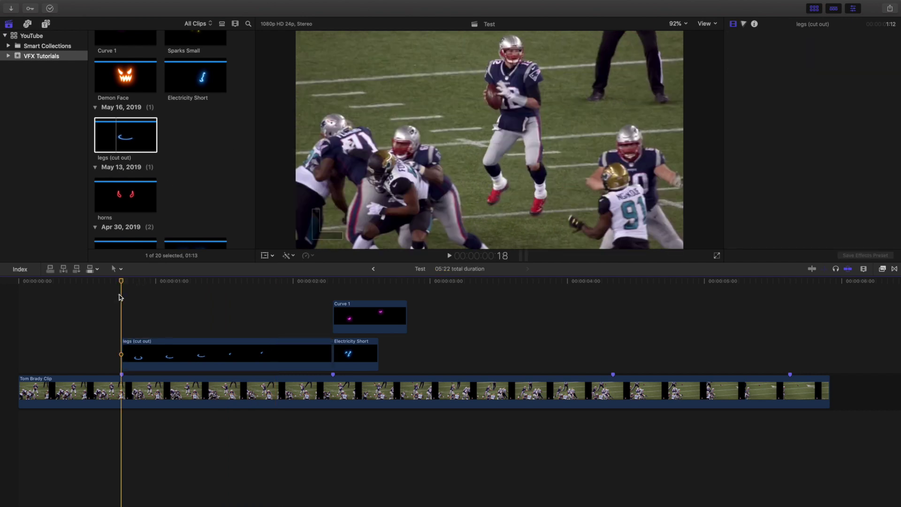
key("space")
key("space")
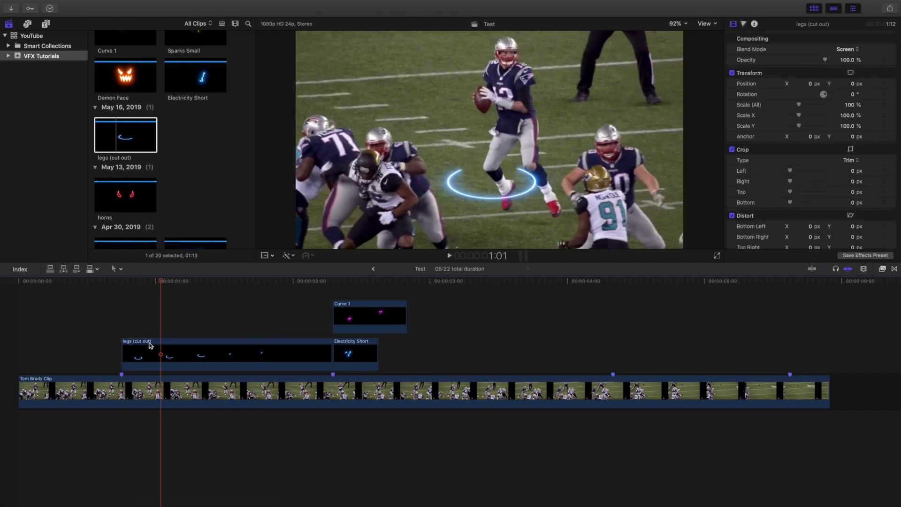
- Transform the legs (cut out) clip by shifting its glowing ring to the right so it circles the quarterback's legs
left_click(150, 345)
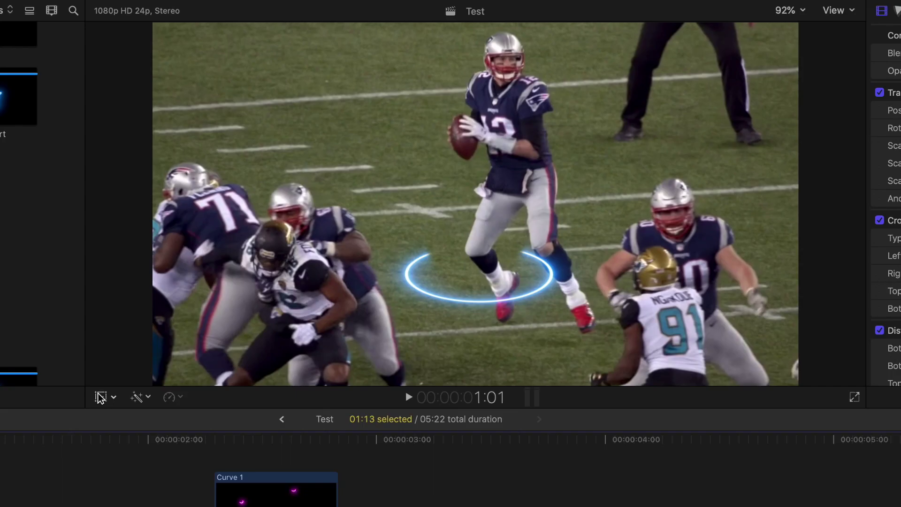
left_click(267, 256)
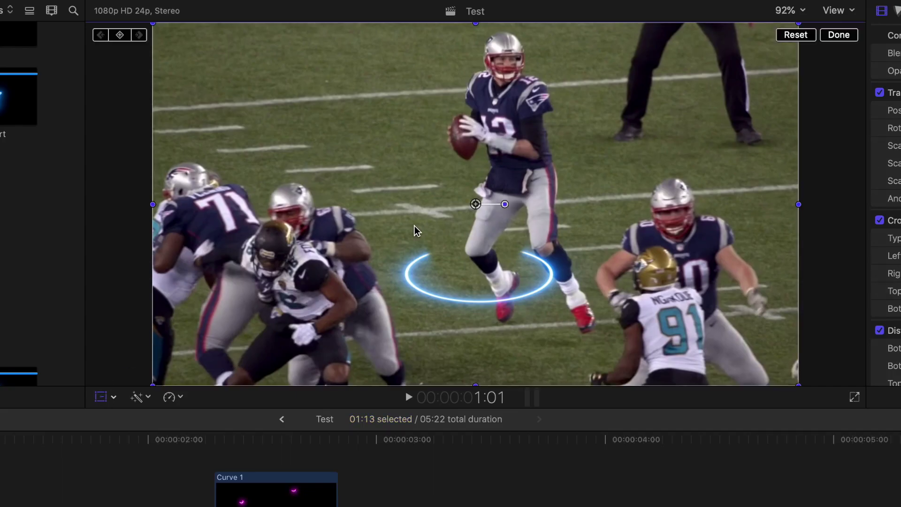
left_click_drag(442, 162, 443, 163)
left_click_drag(401, 243, 435, 243)
left_click(839, 36)
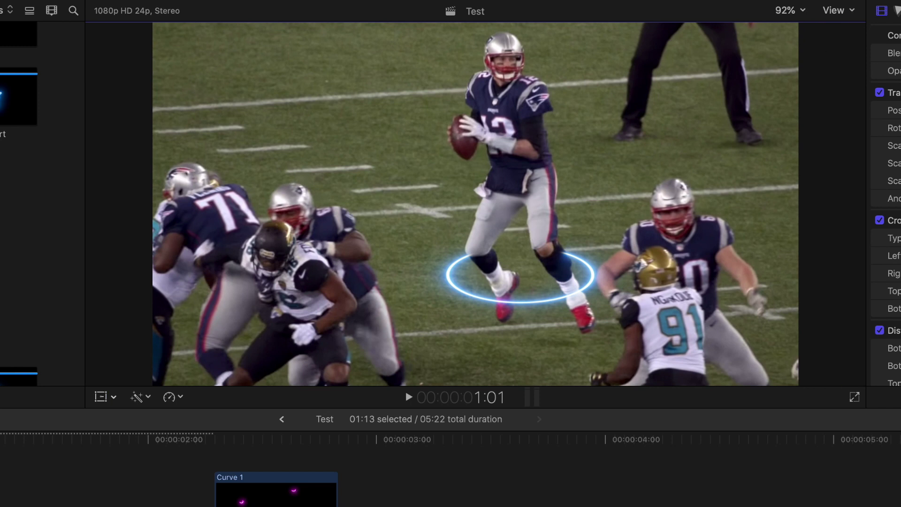
- Play back the repositioned ring animation around the quarterback several times to check its placement
key("space")
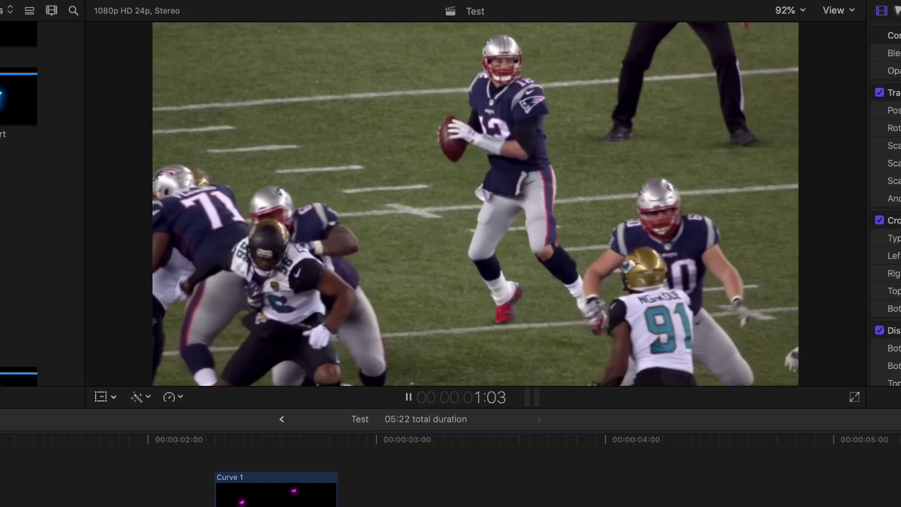
key("space")
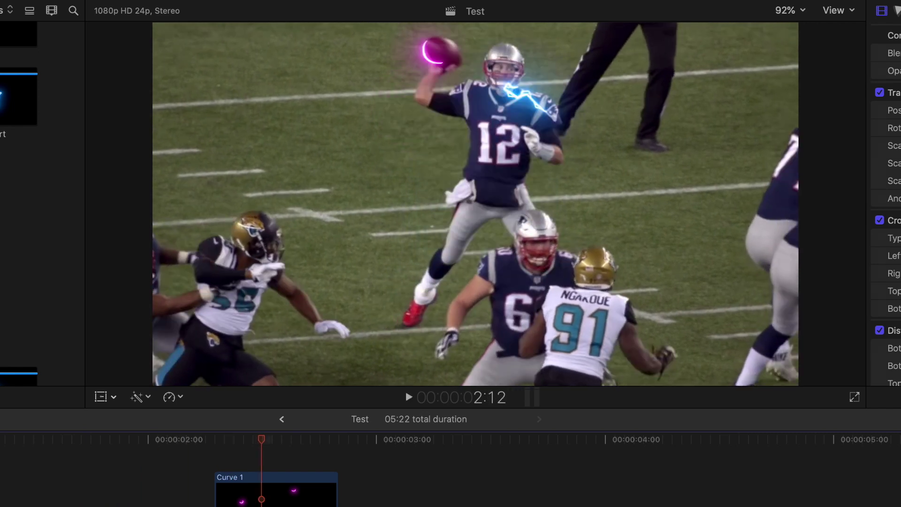
key("space")
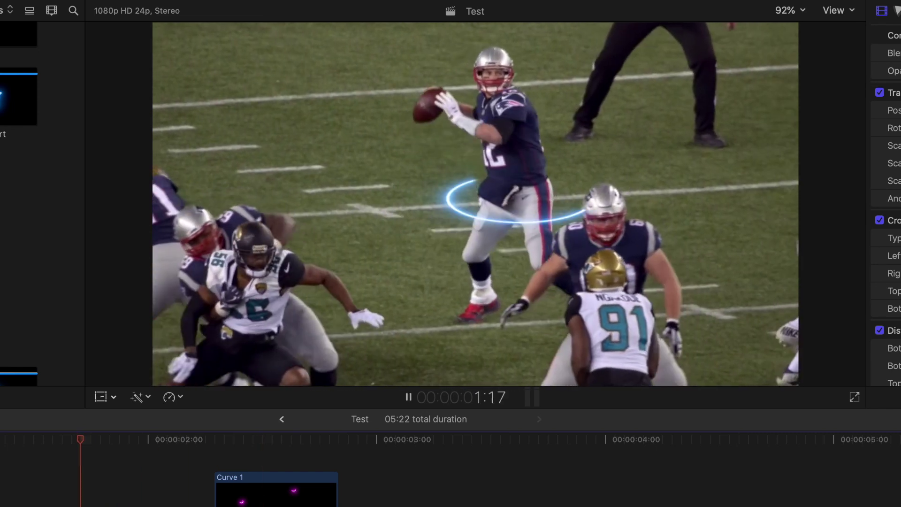
key("space")
key("space")
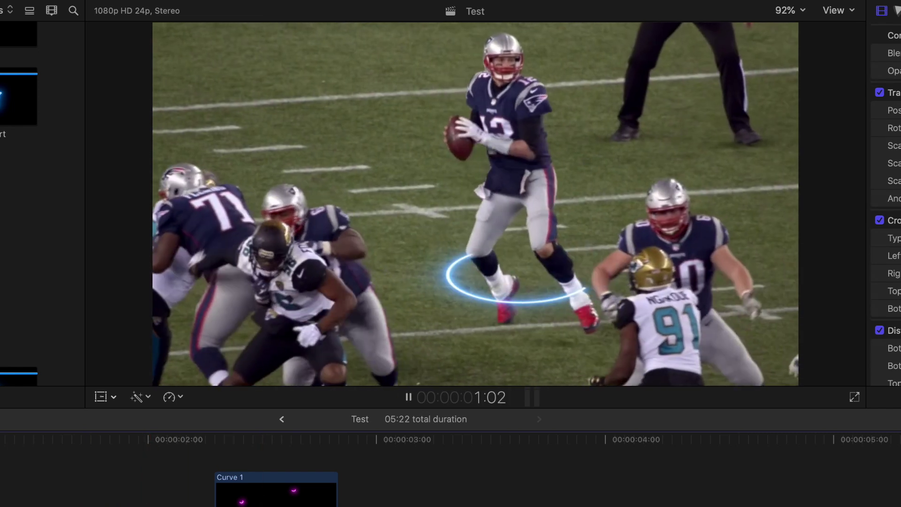
- Replay the Screen-blended legs (cut out) animation from frame 18 and stop playback once it has passed
key("space")
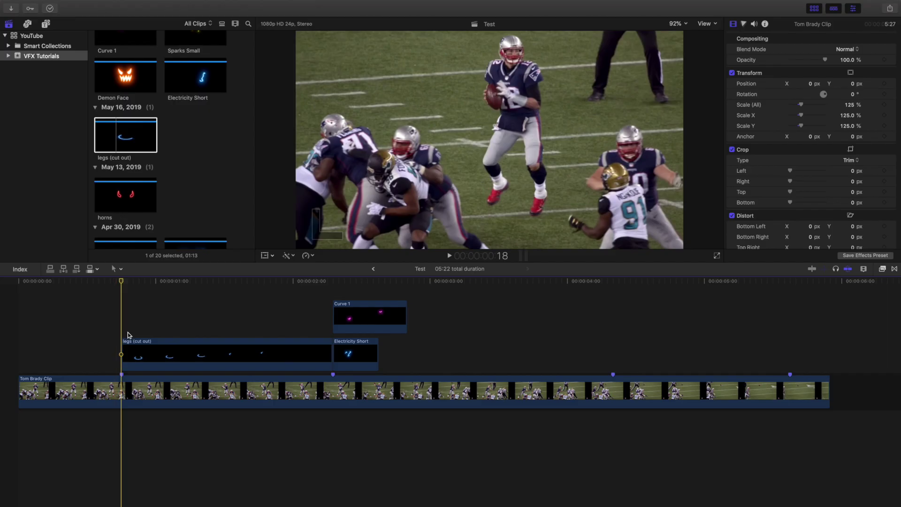
left_click(132, 342)
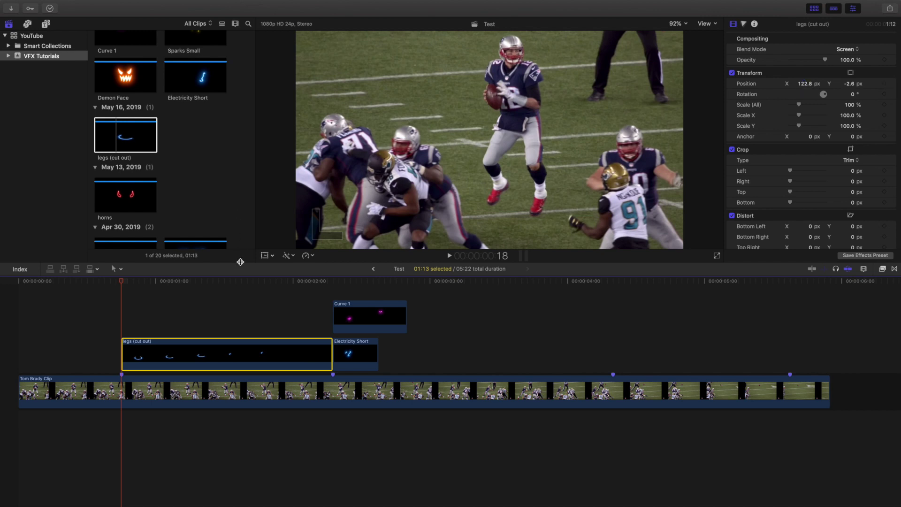
left_click(335, 295)
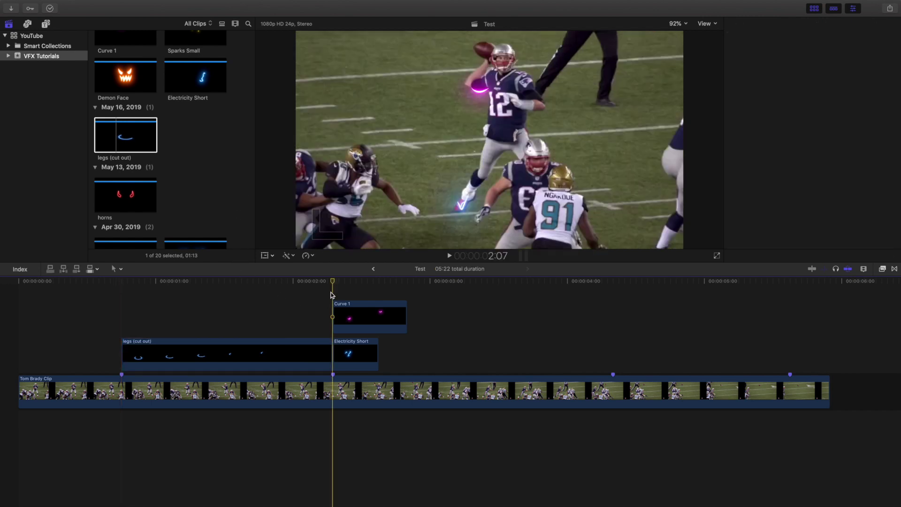
left_click(121, 315)
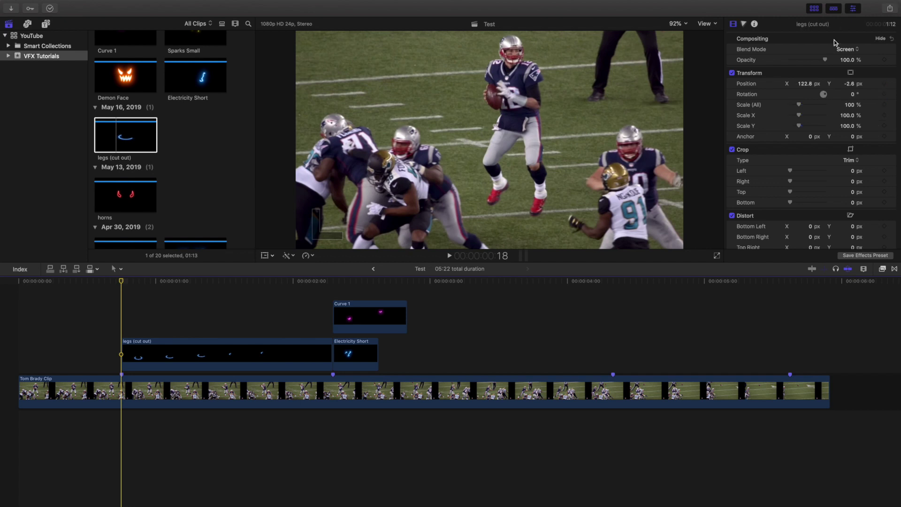
key("space")
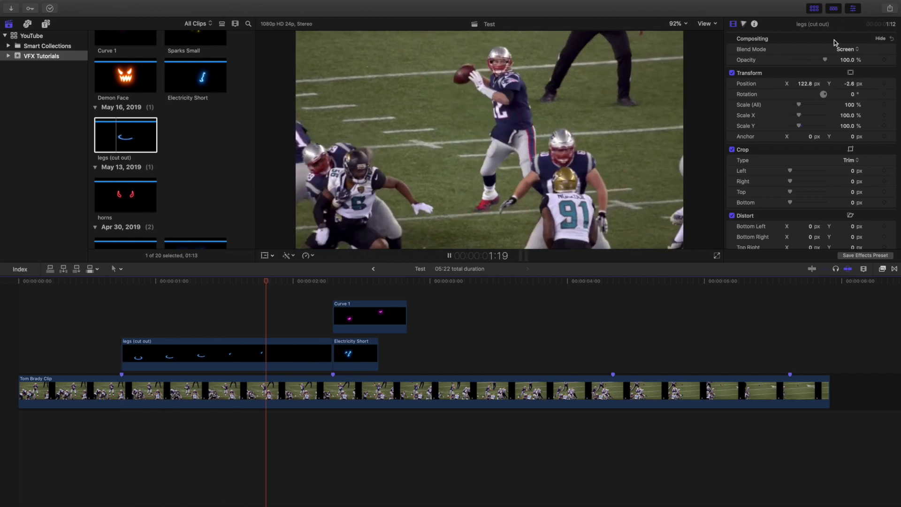
key("space")
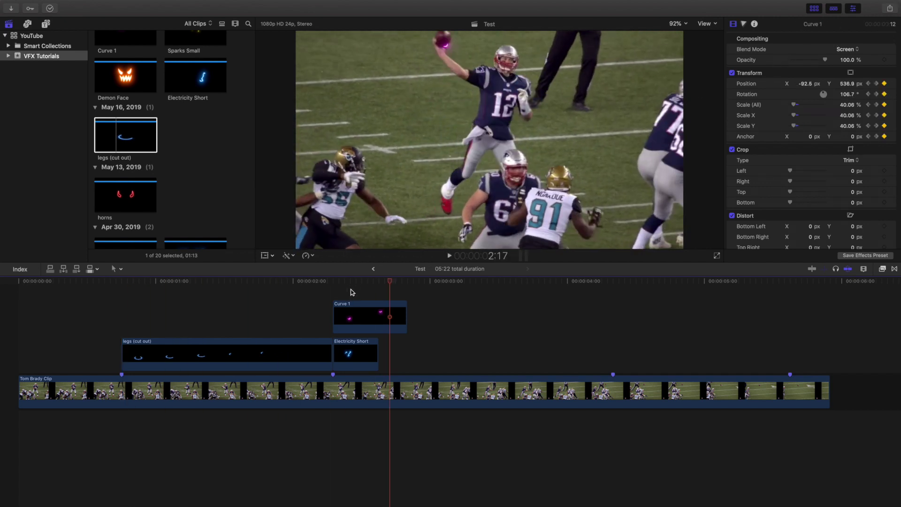
- Delete the existing Curve 1 and Electricity Short overlay clips from the Test timeline
left_click_drag(351, 289, 354, 354)
key("Delete")
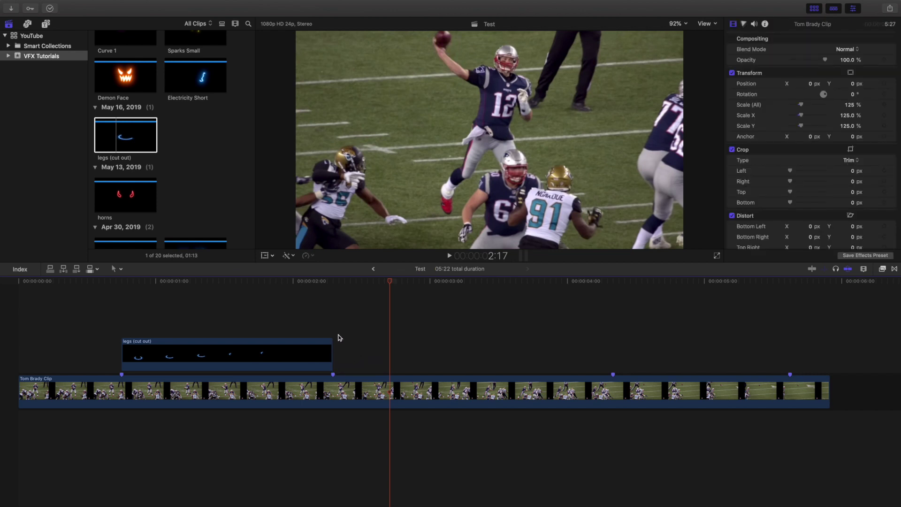
- Place the Electricity Short clip above the football footage at 2:07 and set its blend mode to Screen
left_click(333, 332)
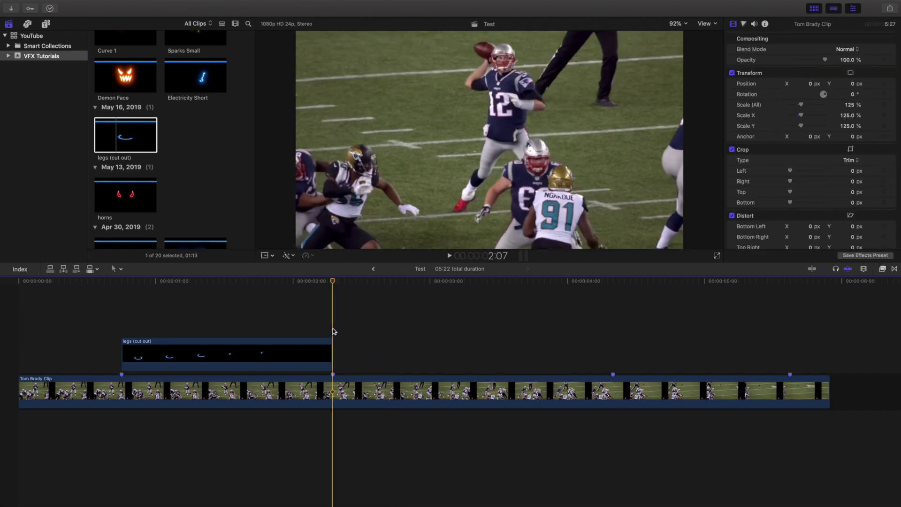
left_click(191, 74)
left_click_drag(191, 74, 336, 324)
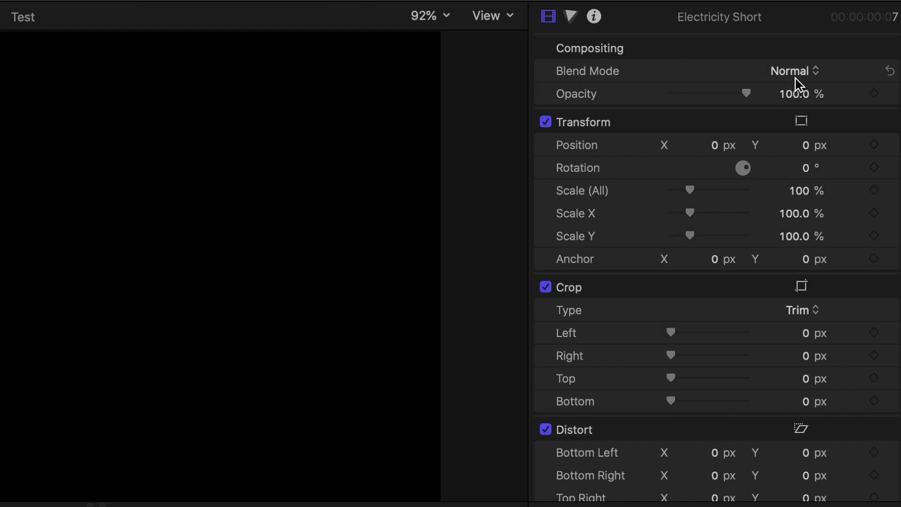
left_click(795, 73)
left_click(782, 227)
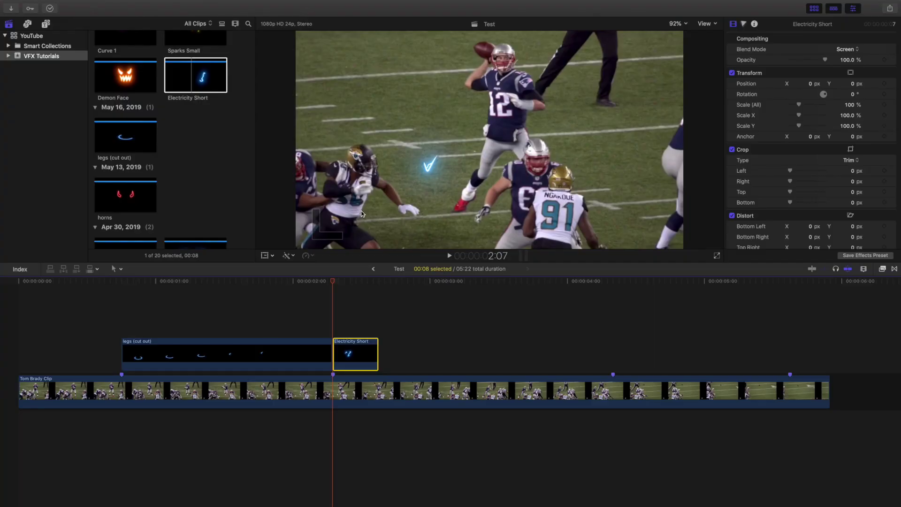
- At 2:10, rotate the Electricity Short clip about a quarter turn counterclockwise, and reselect the clip at 2:07
key("Right")
key("Right")
key("Right")
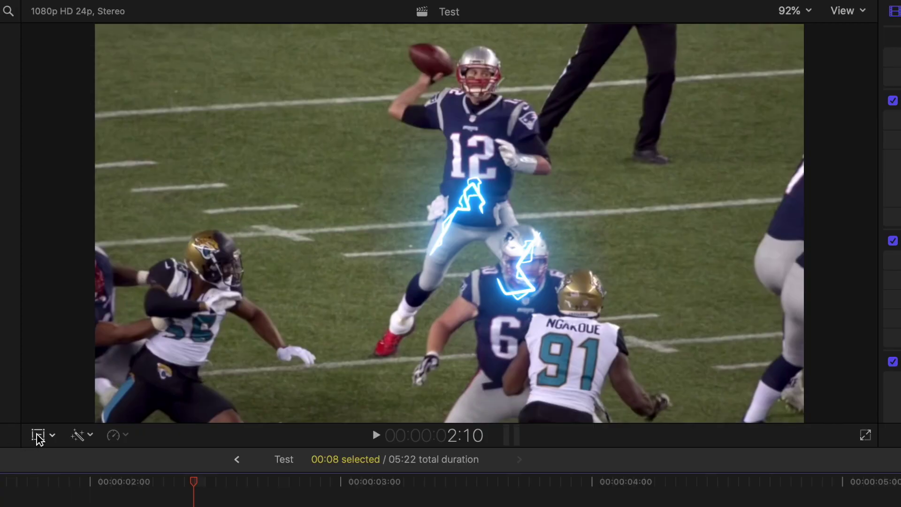
left_click(39, 436)
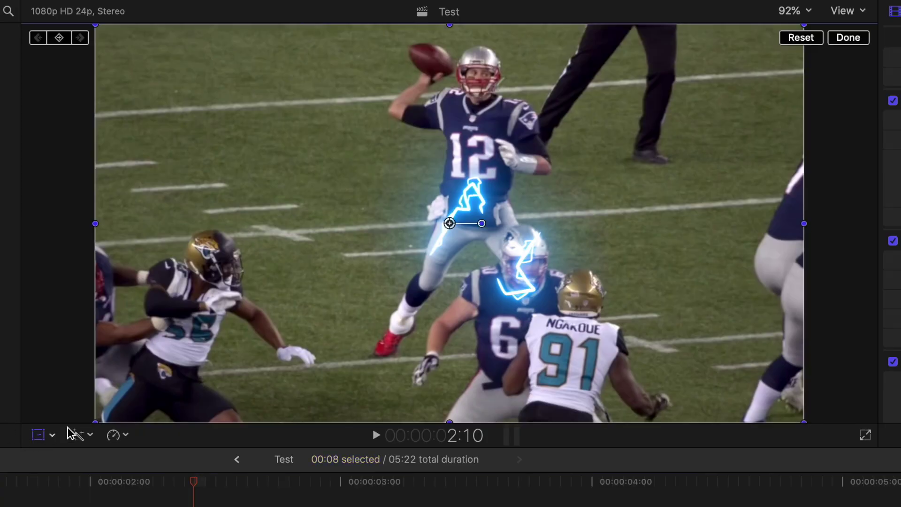
left_click_drag(487, 223, 446, 135)
left_click(847, 38)
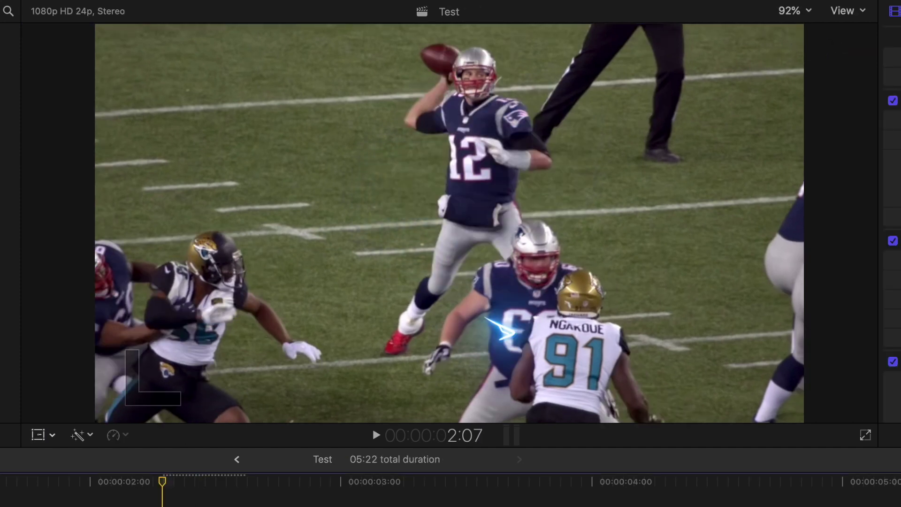
key("c")
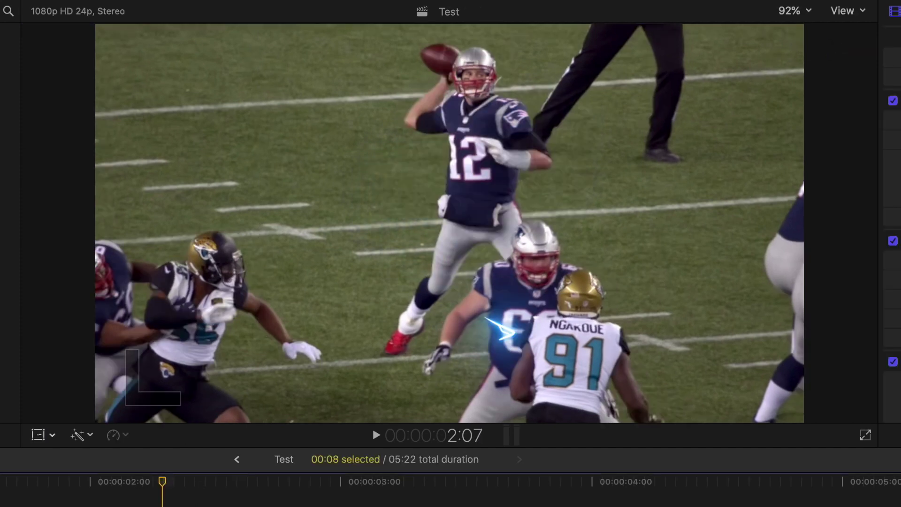